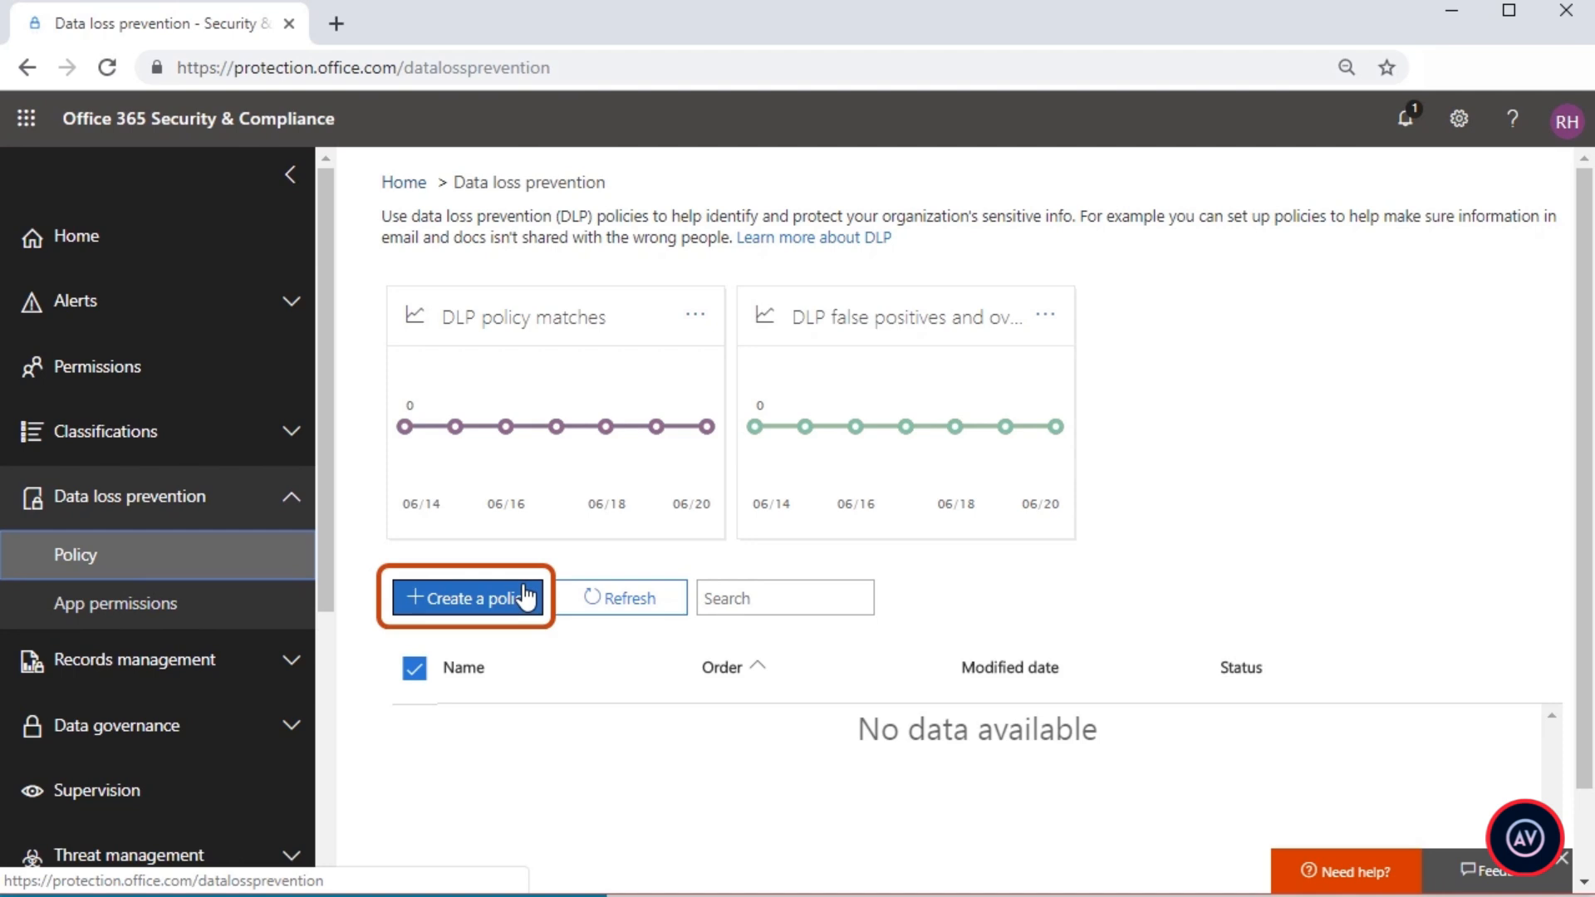
Step: Start a new DLP policy and look through the Financial and the Medical and health templates
{"action": "left_click", "coordinate": [525, 596]}
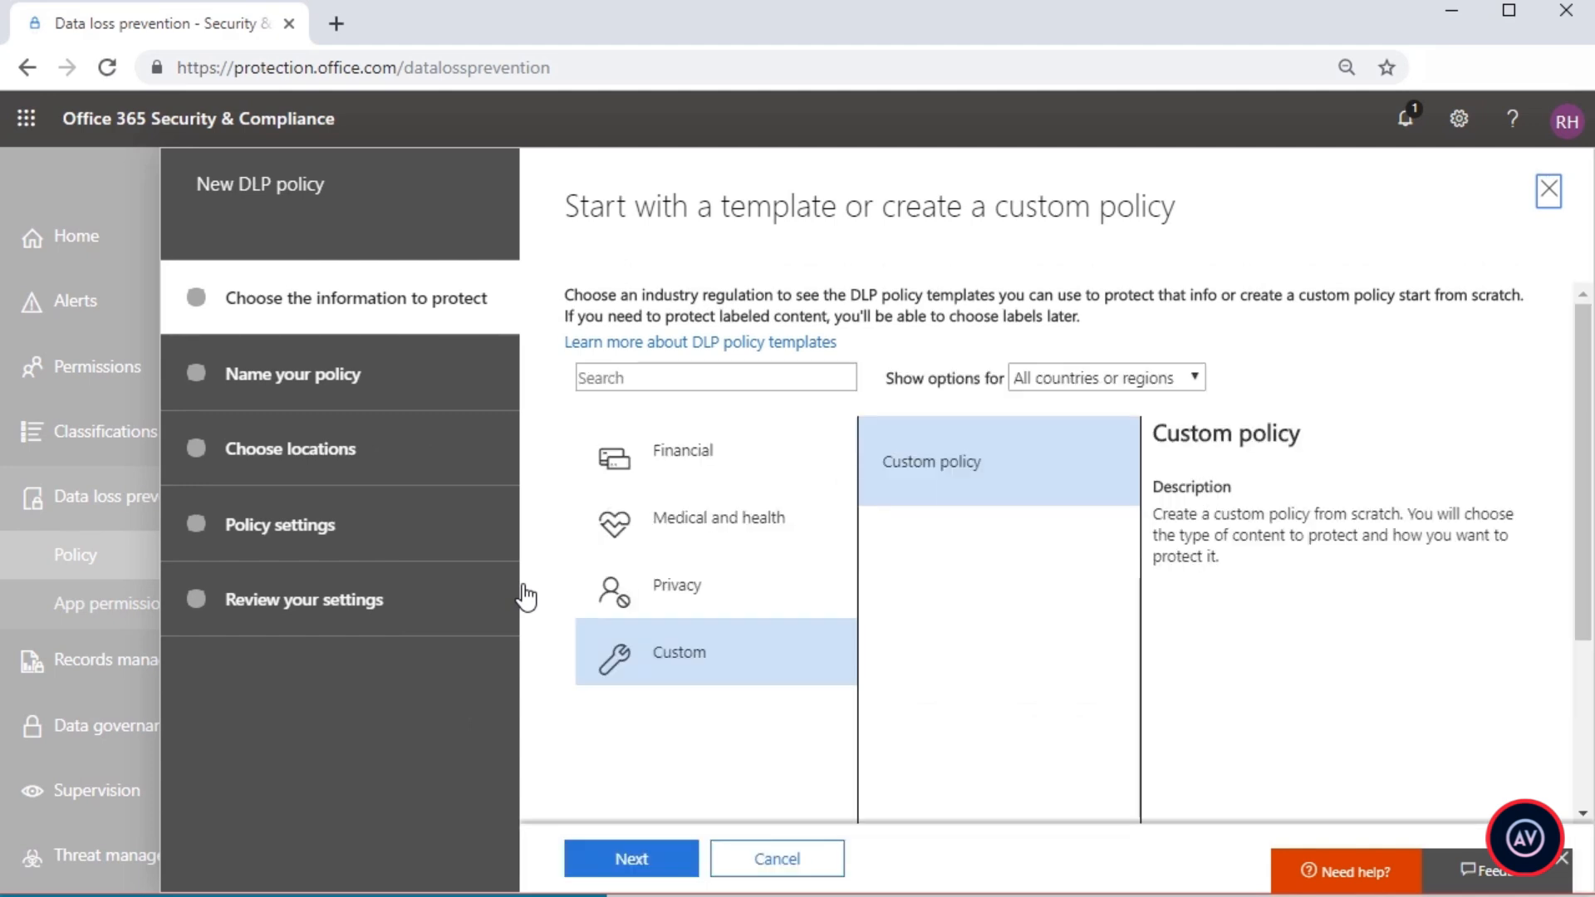
{"action": "left_click", "coordinate": [734, 484]}
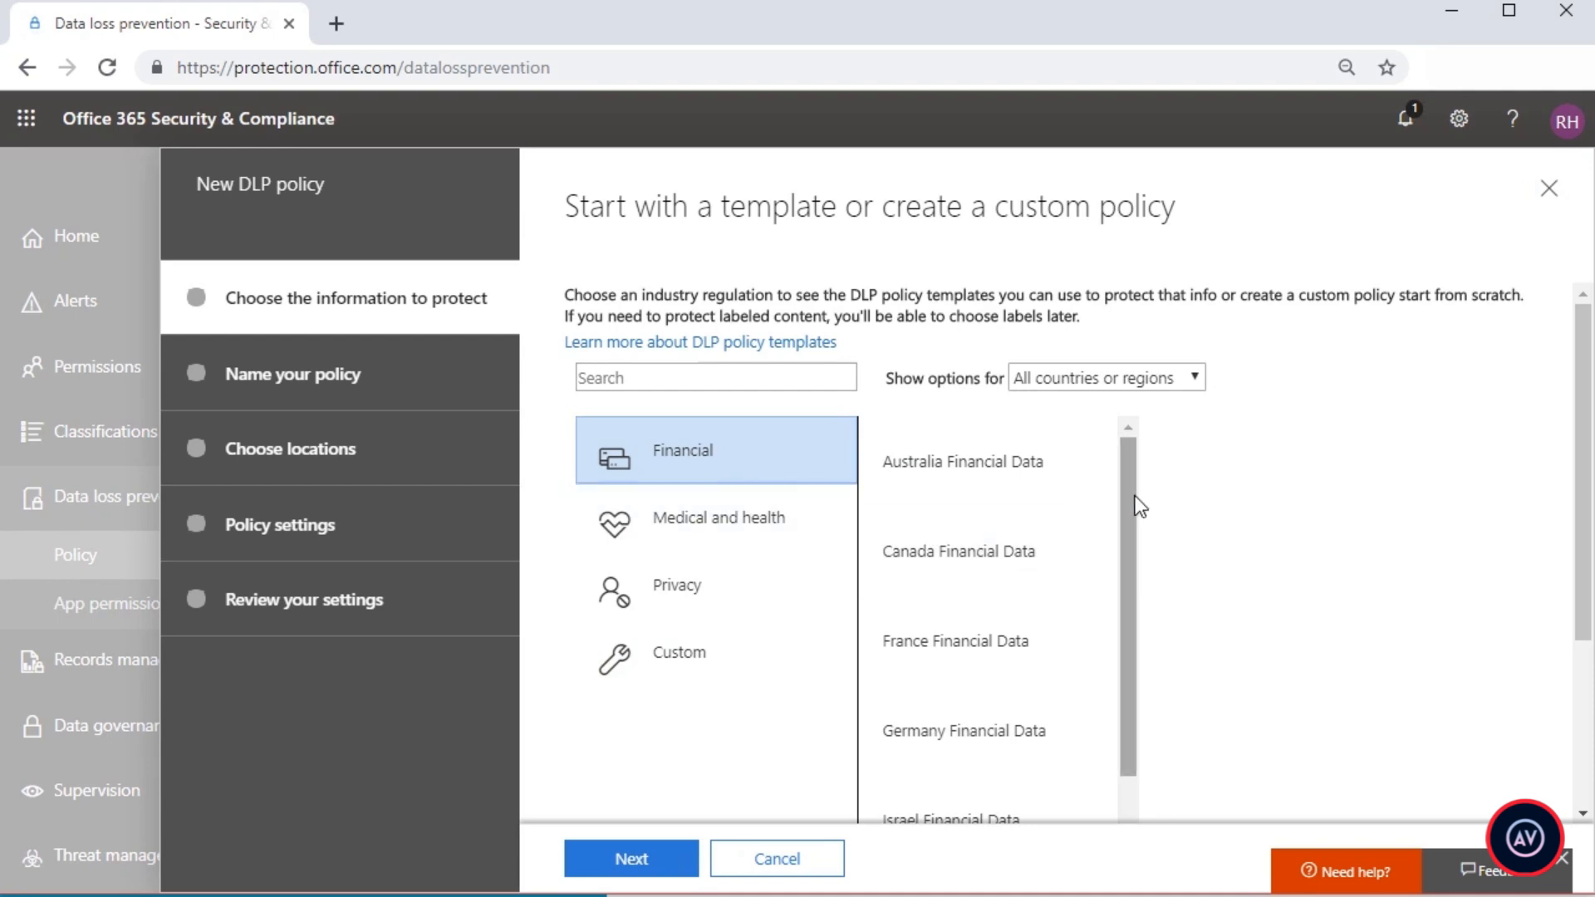
{"action": "left_click_drag", "start_coordinate": [1138, 506], "coordinate": [1152, 778]}
{"action": "scroll", "coordinate": [1108, 647], "scroll_direction": "up", "scroll_amount": 6}
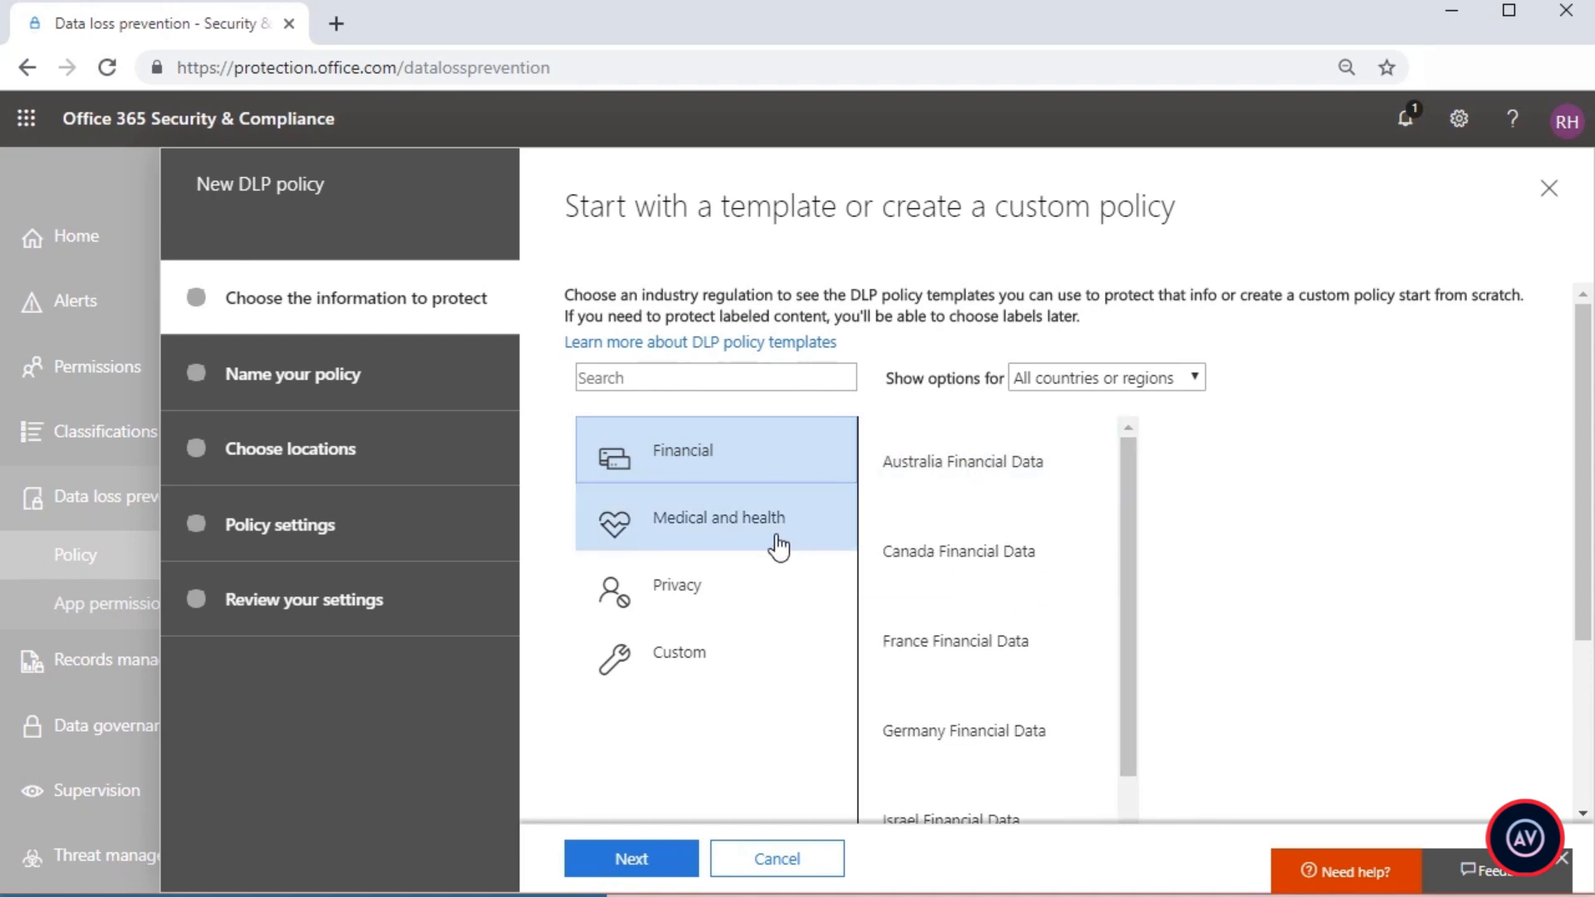
{"action": "left_click", "coordinate": [735, 544]}
{"action": "left_click", "coordinate": [969, 561]}
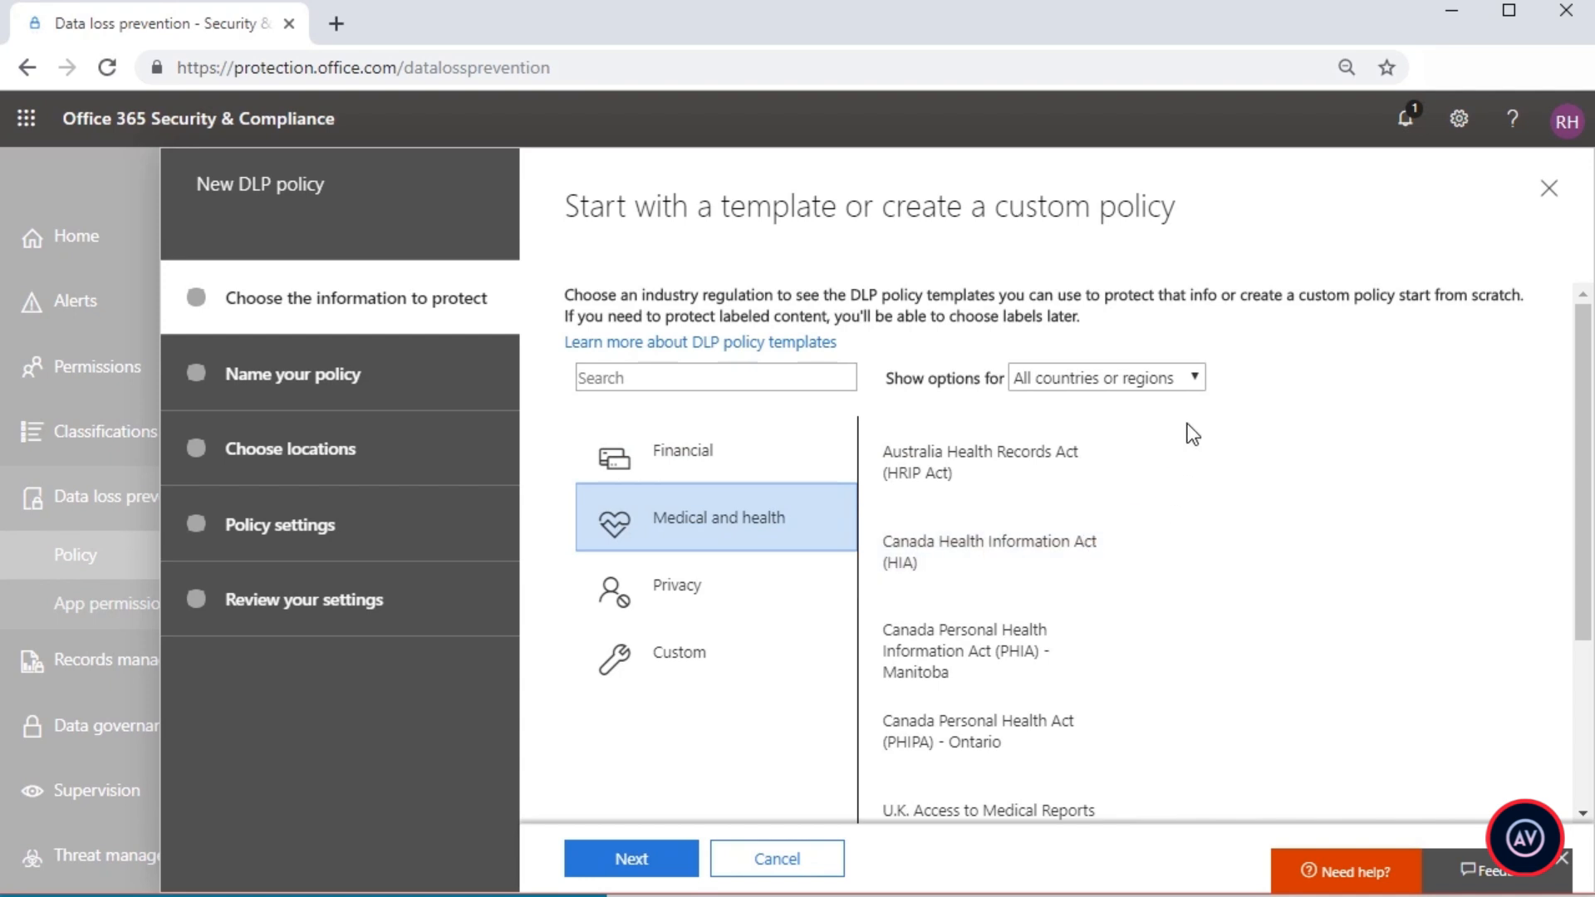
Step: Filter the policy templates to United States of America and examine the ones offered for that country
{"action": "left_click", "coordinate": [1203, 378]}
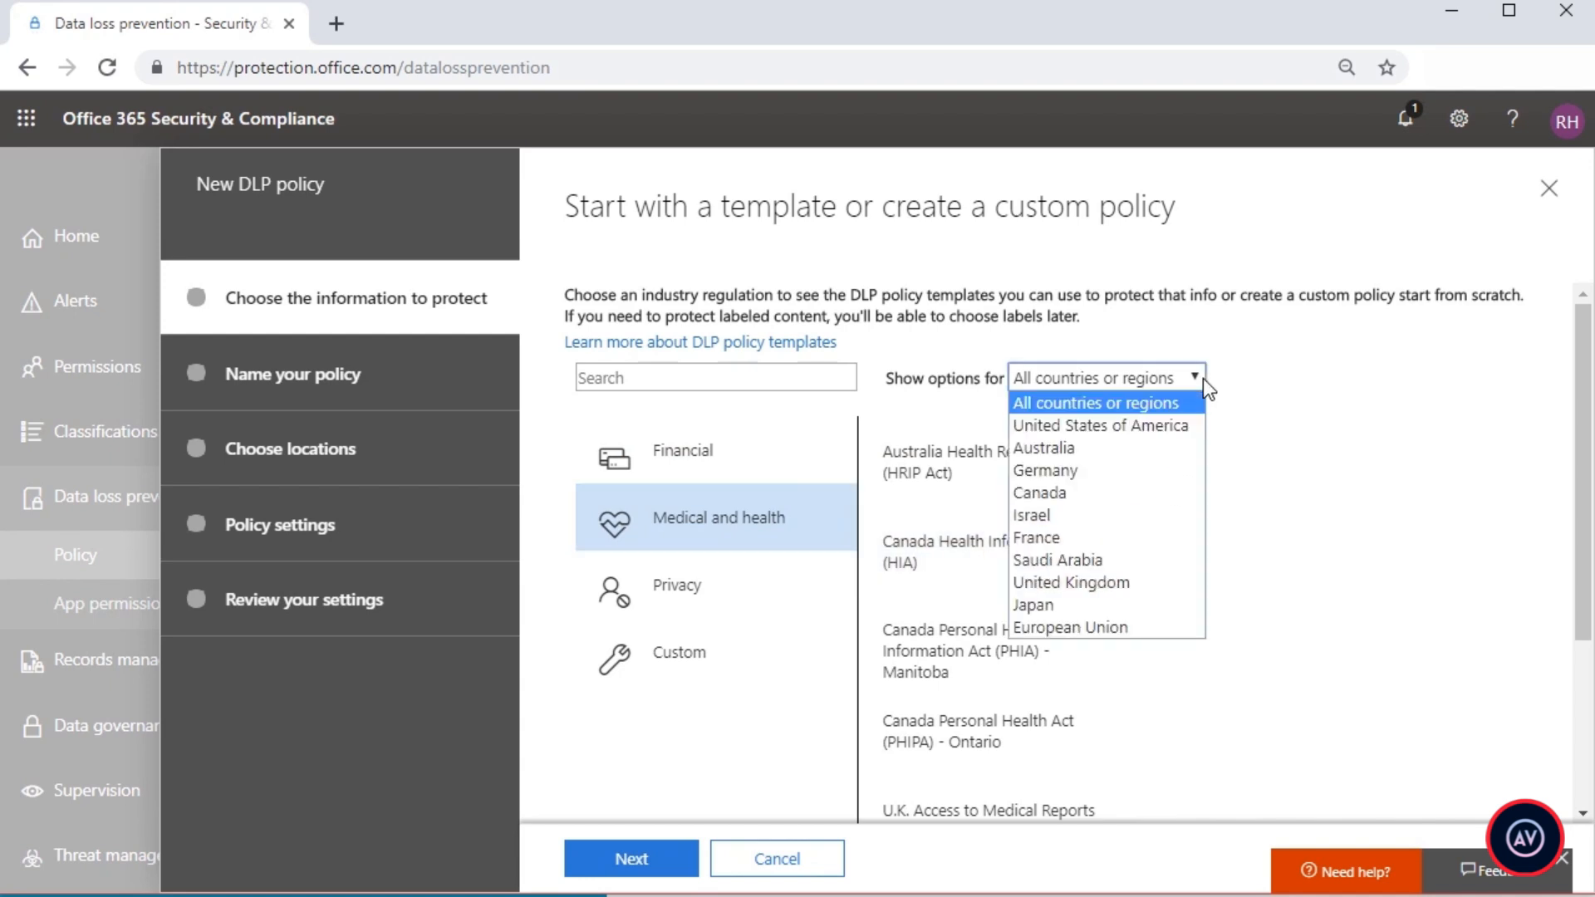
{"action": "left_click", "coordinate": [1173, 425]}
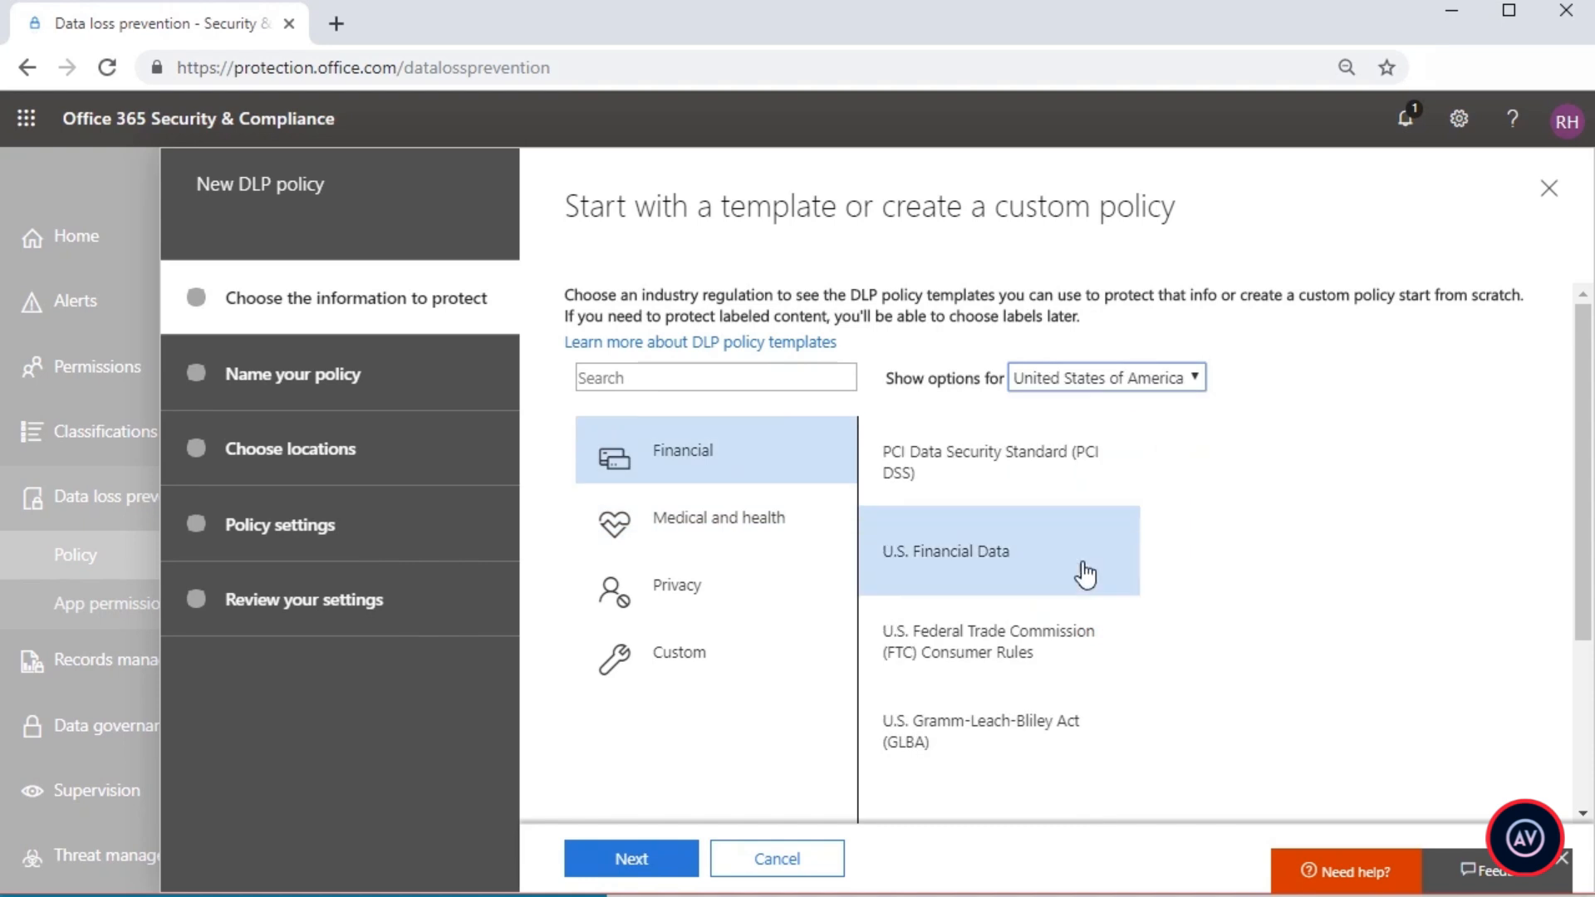
{"action": "left_click", "coordinate": [1051, 662]}
{"action": "left_click", "coordinate": [1053, 706]}
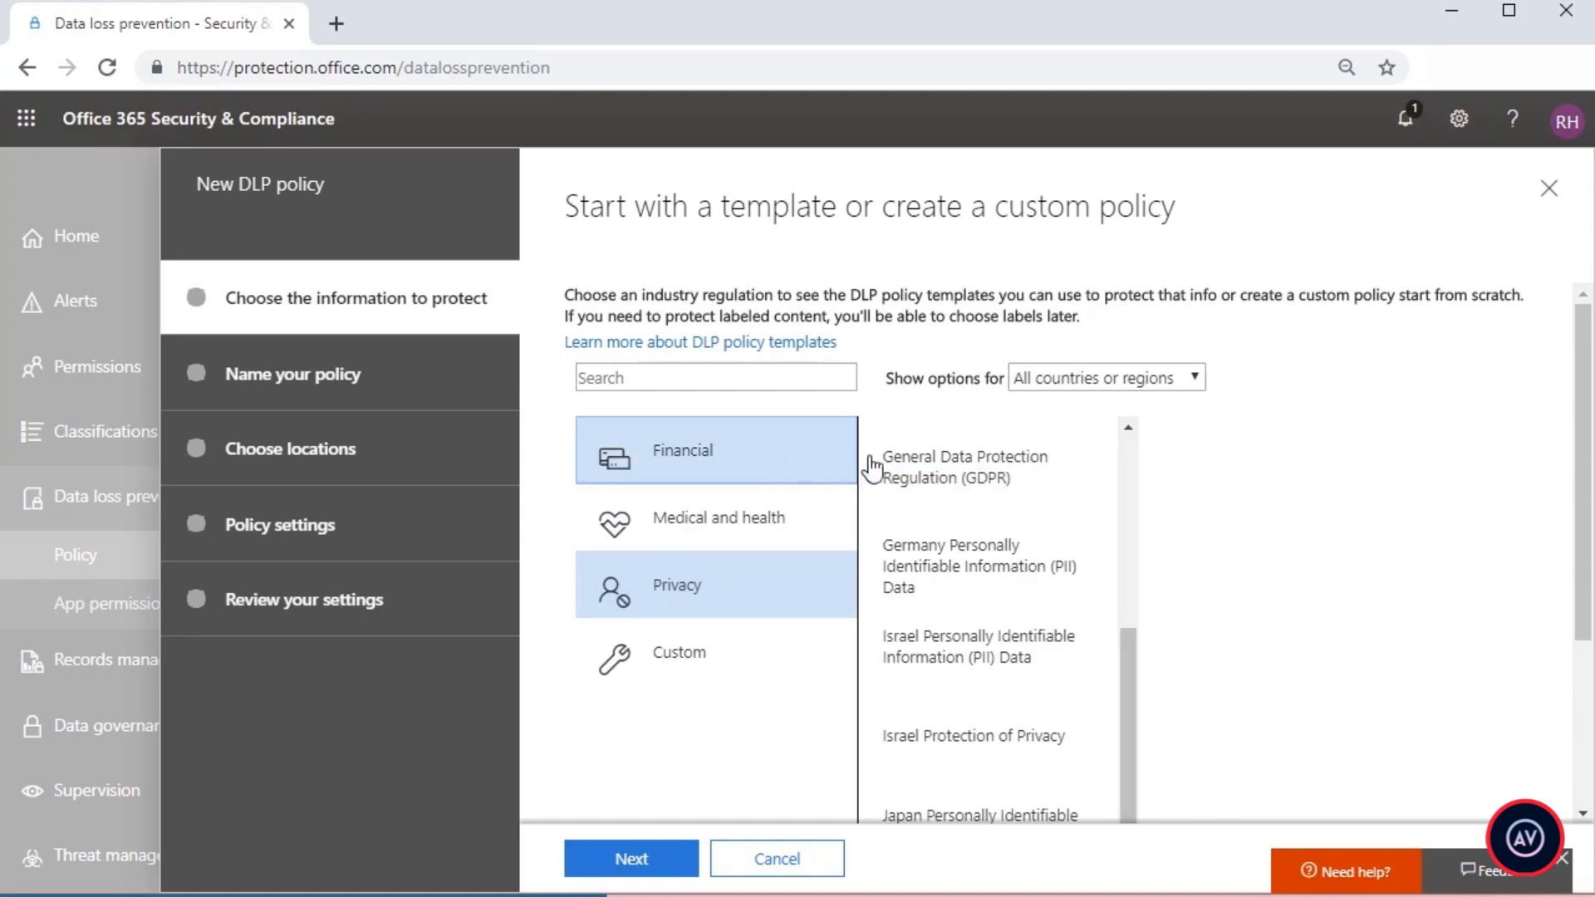
Step: Choose the U.S. Financial Data template from the Financial category, filtered to United States of America, and continue to naming
{"action": "left_click", "coordinate": [847, 455]}
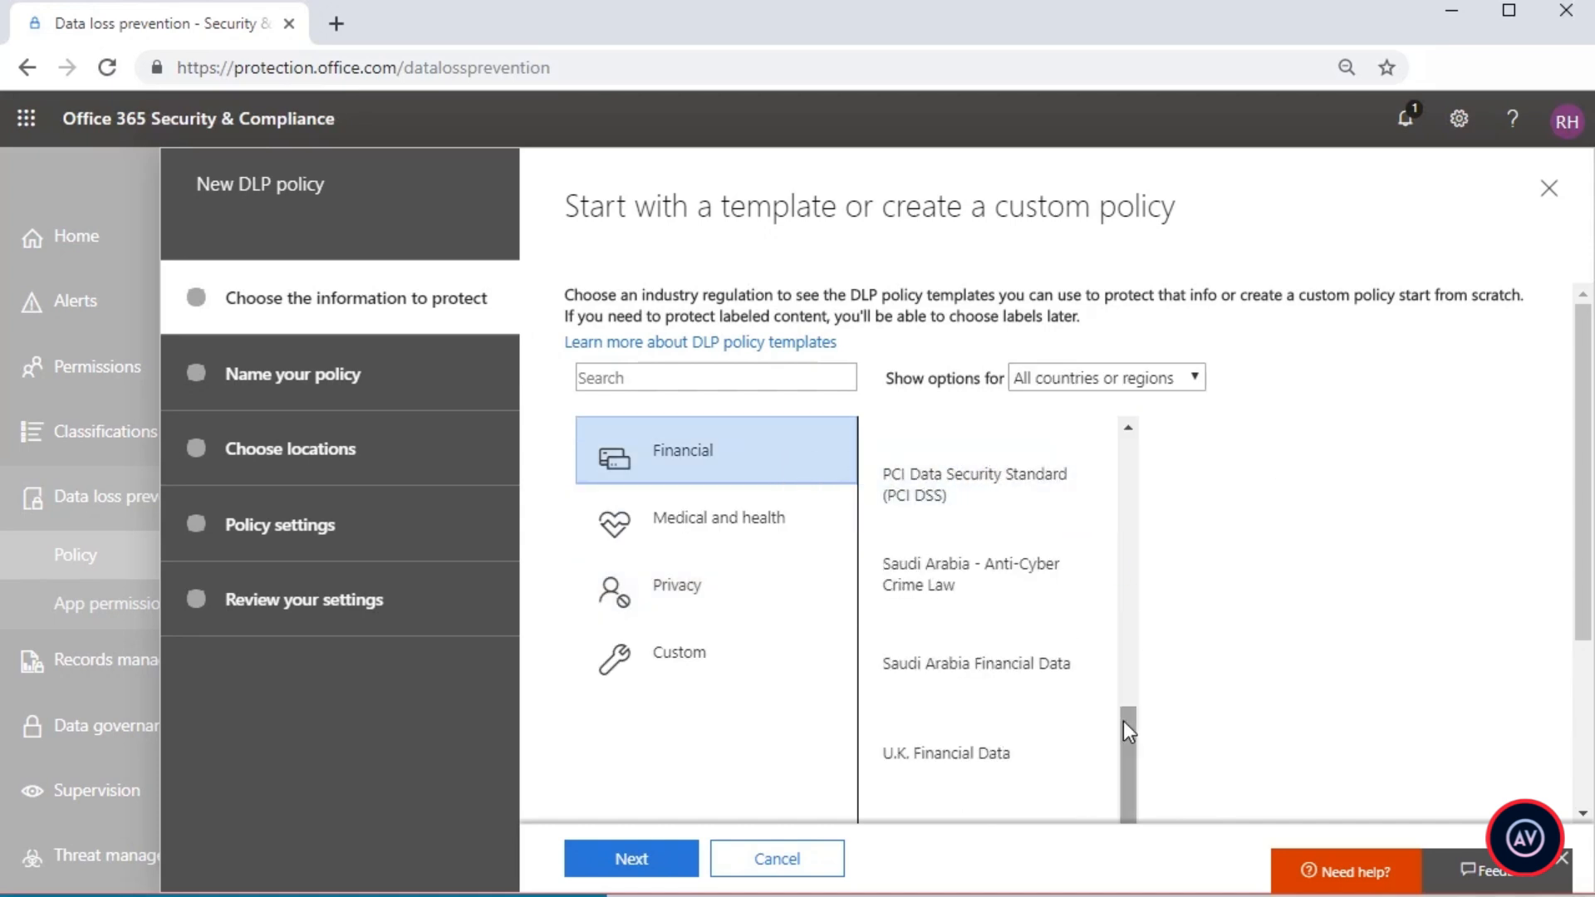
{"action": "left_click", "coordinate": [1150, 384]}
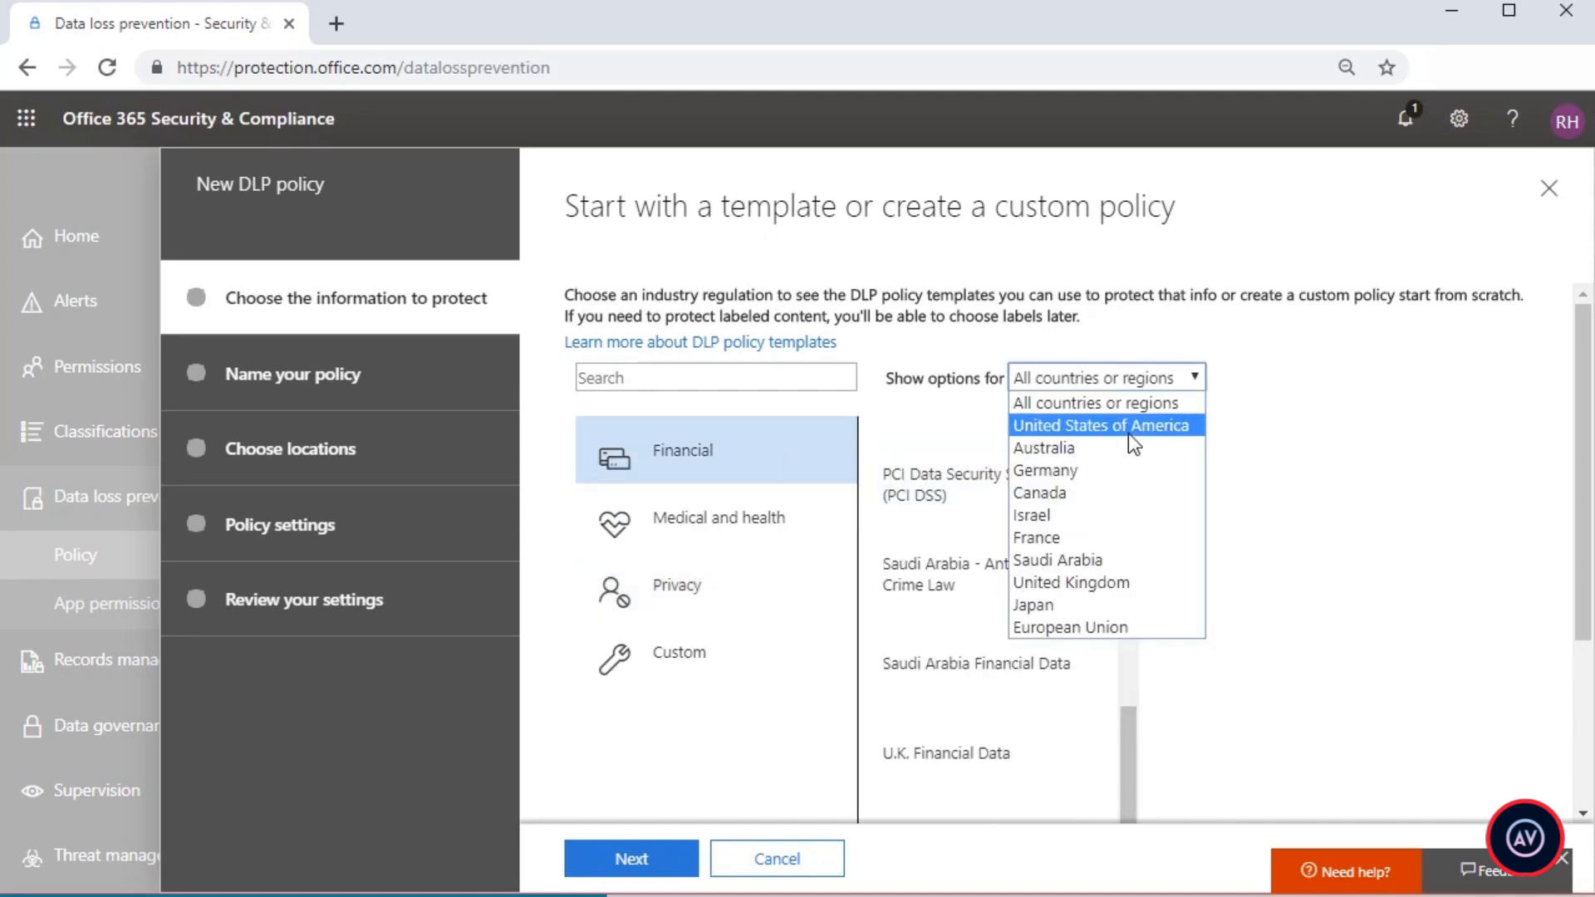
{"action": "left_click", "coordinate": [1128, 434]}
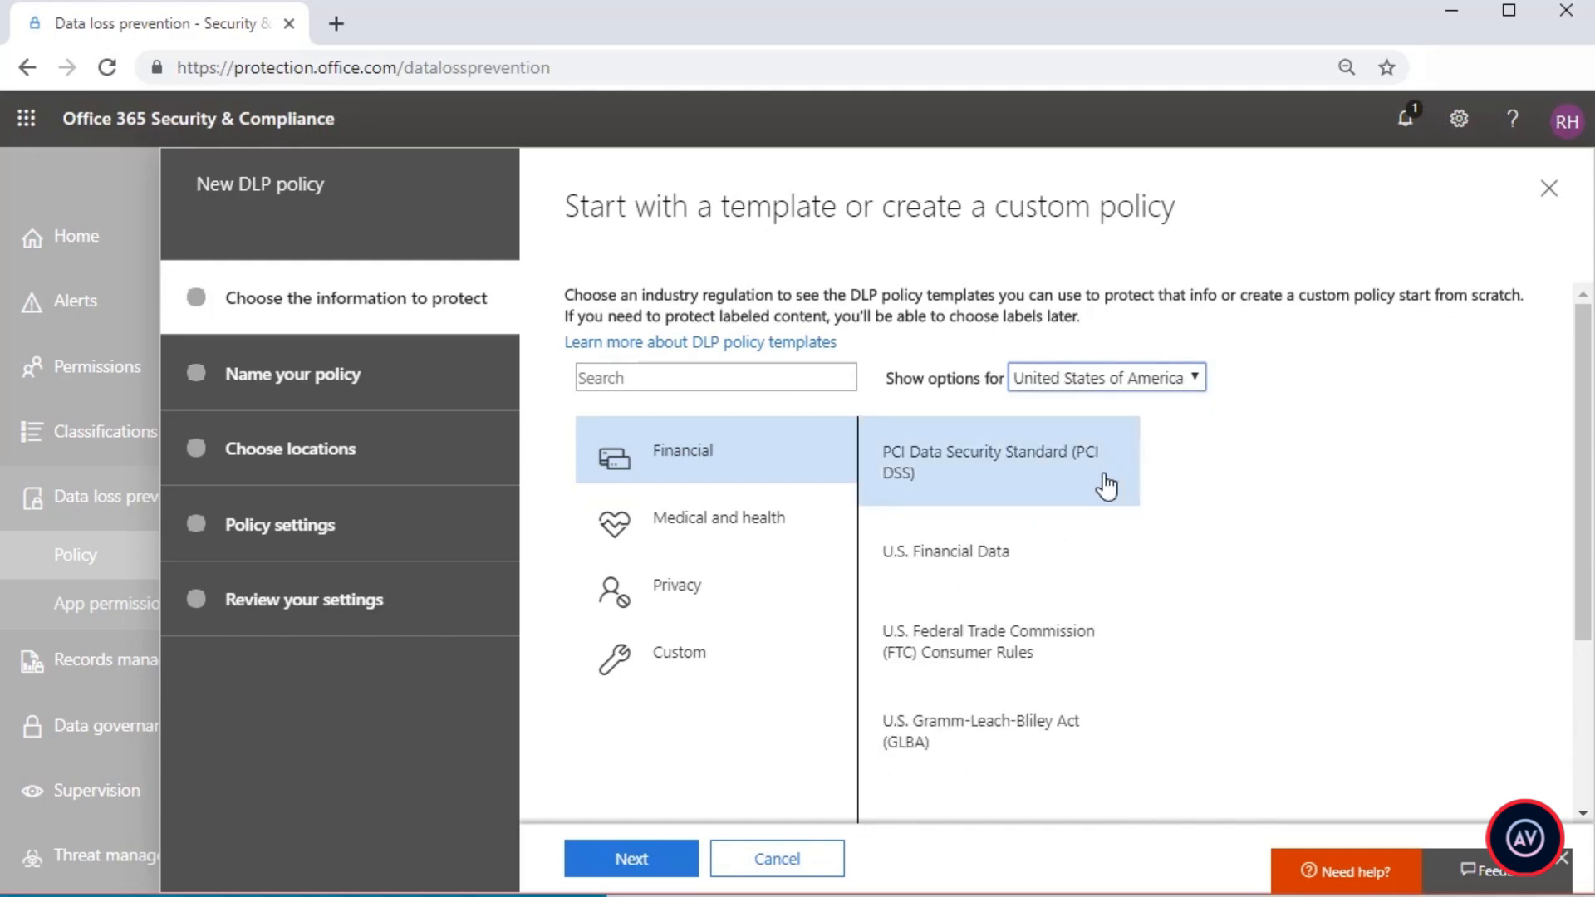
{"action": "left_click", "coordinate": [1003, 565]}
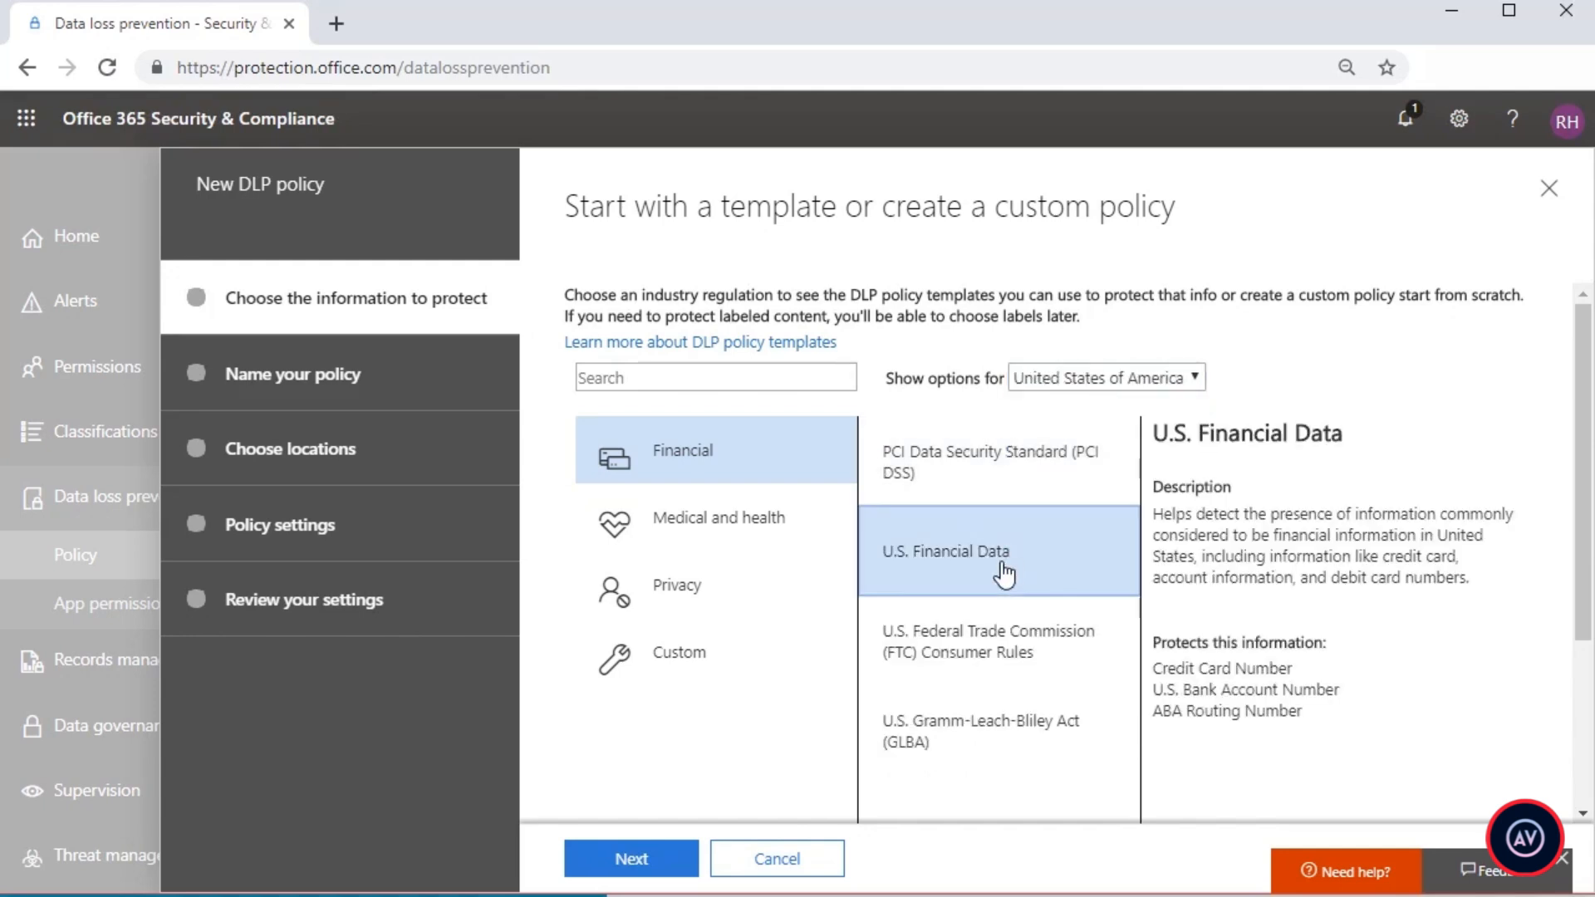
{"action": "left_click", "coordinate": [680, 864]}
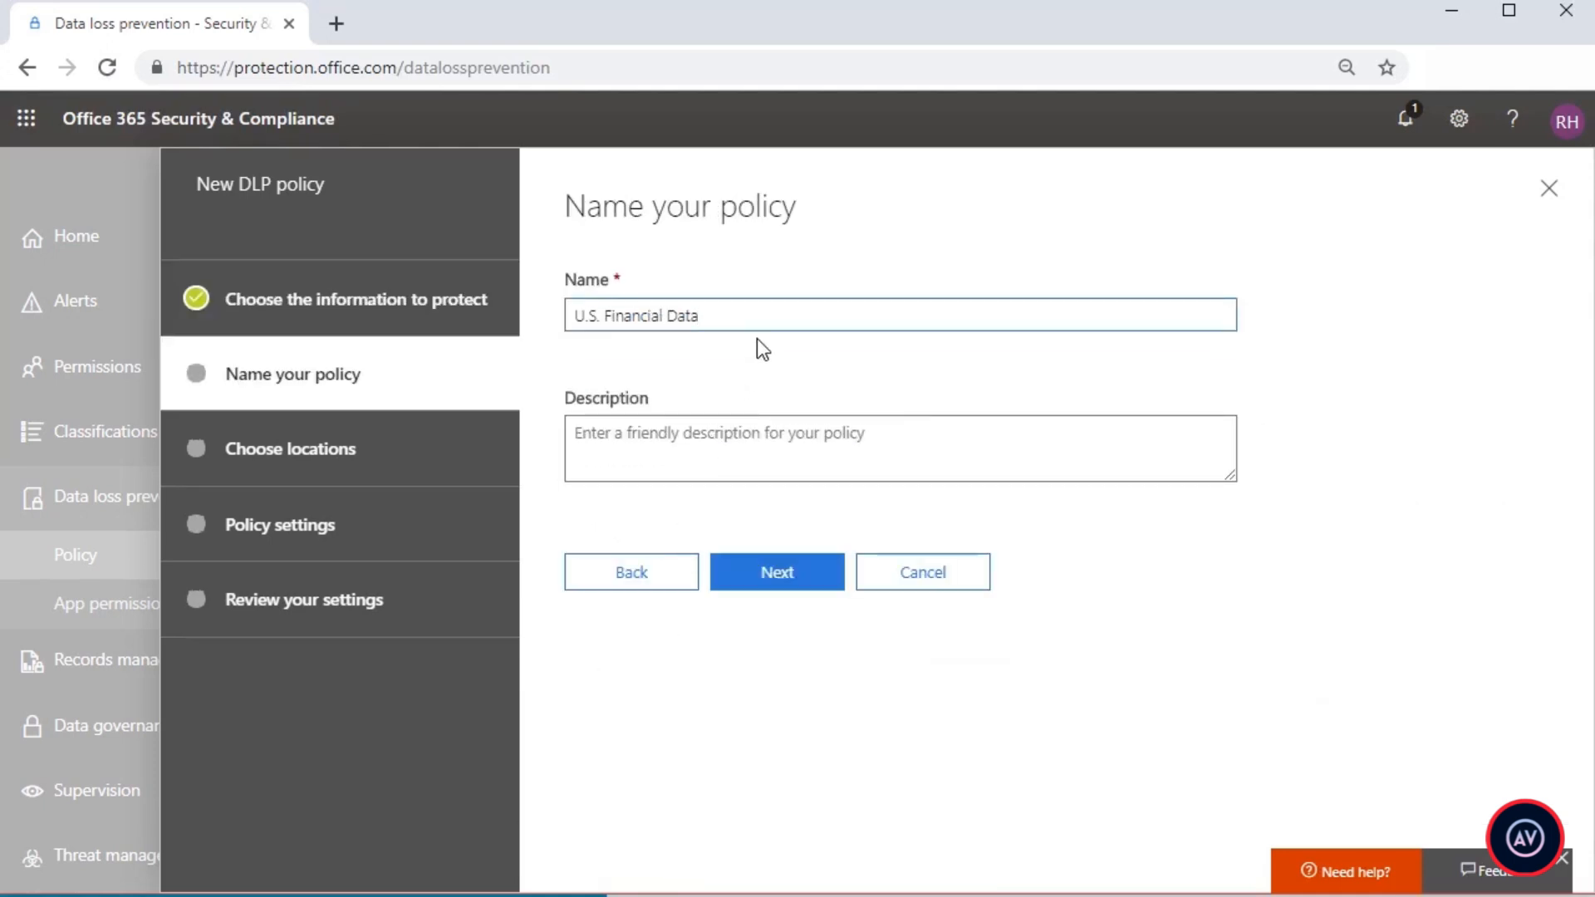
Step: Name the policy "Globomantics - U.S. Financial Data" and describe it as "Globomantics DLP Policy"
{"action": "key", "text": "Home"}
{"action": "type", "text": "Glob"}
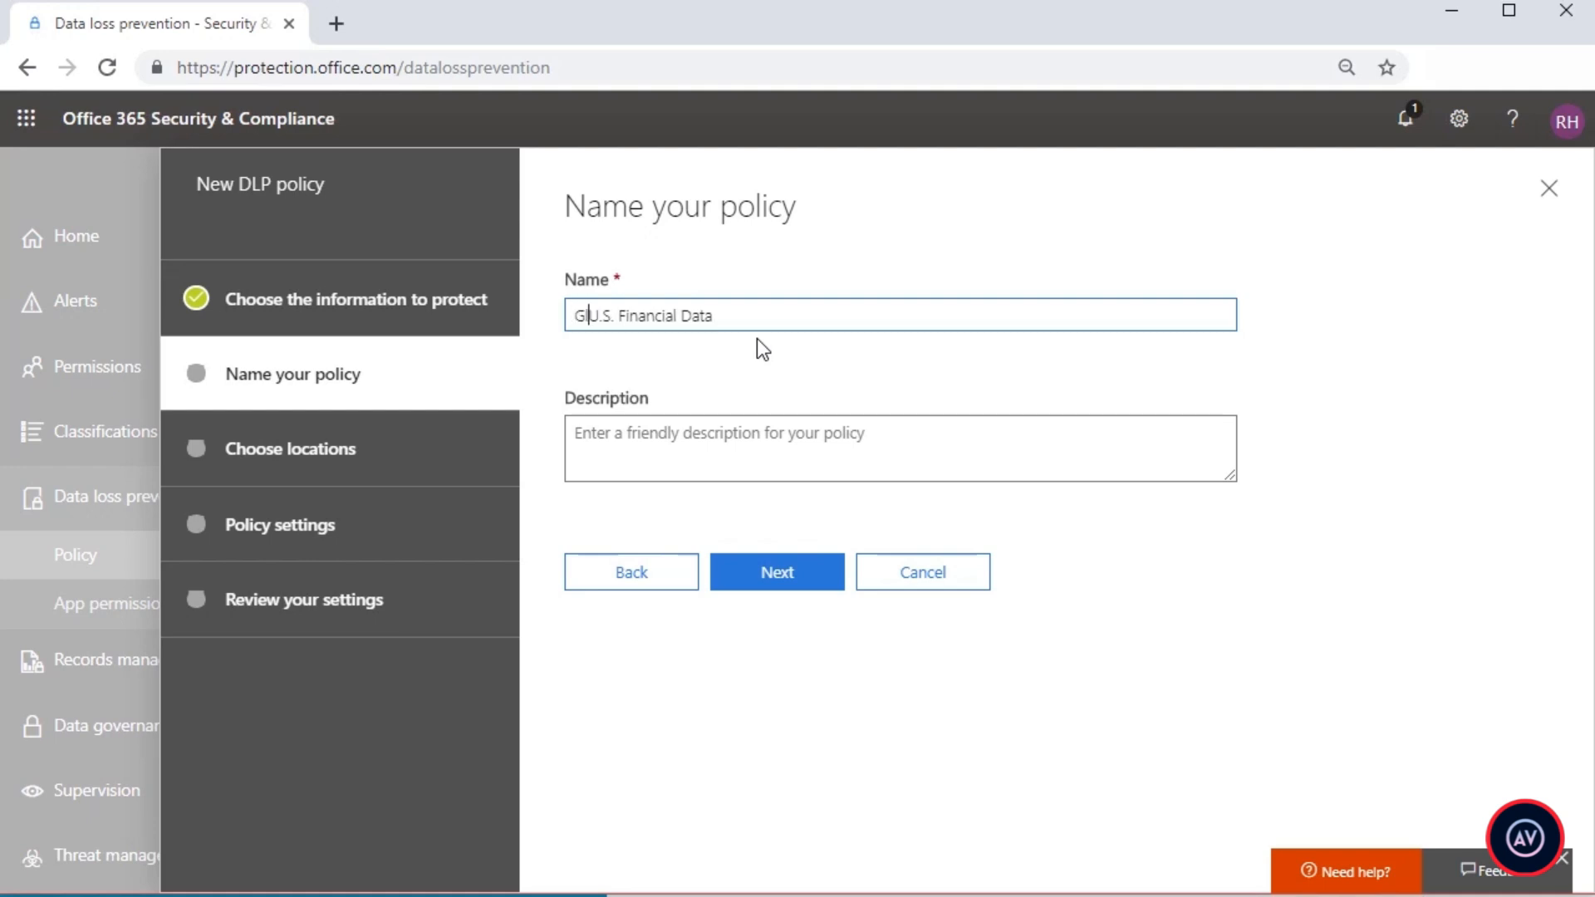
{"action": "type", "text": "omantics -"}
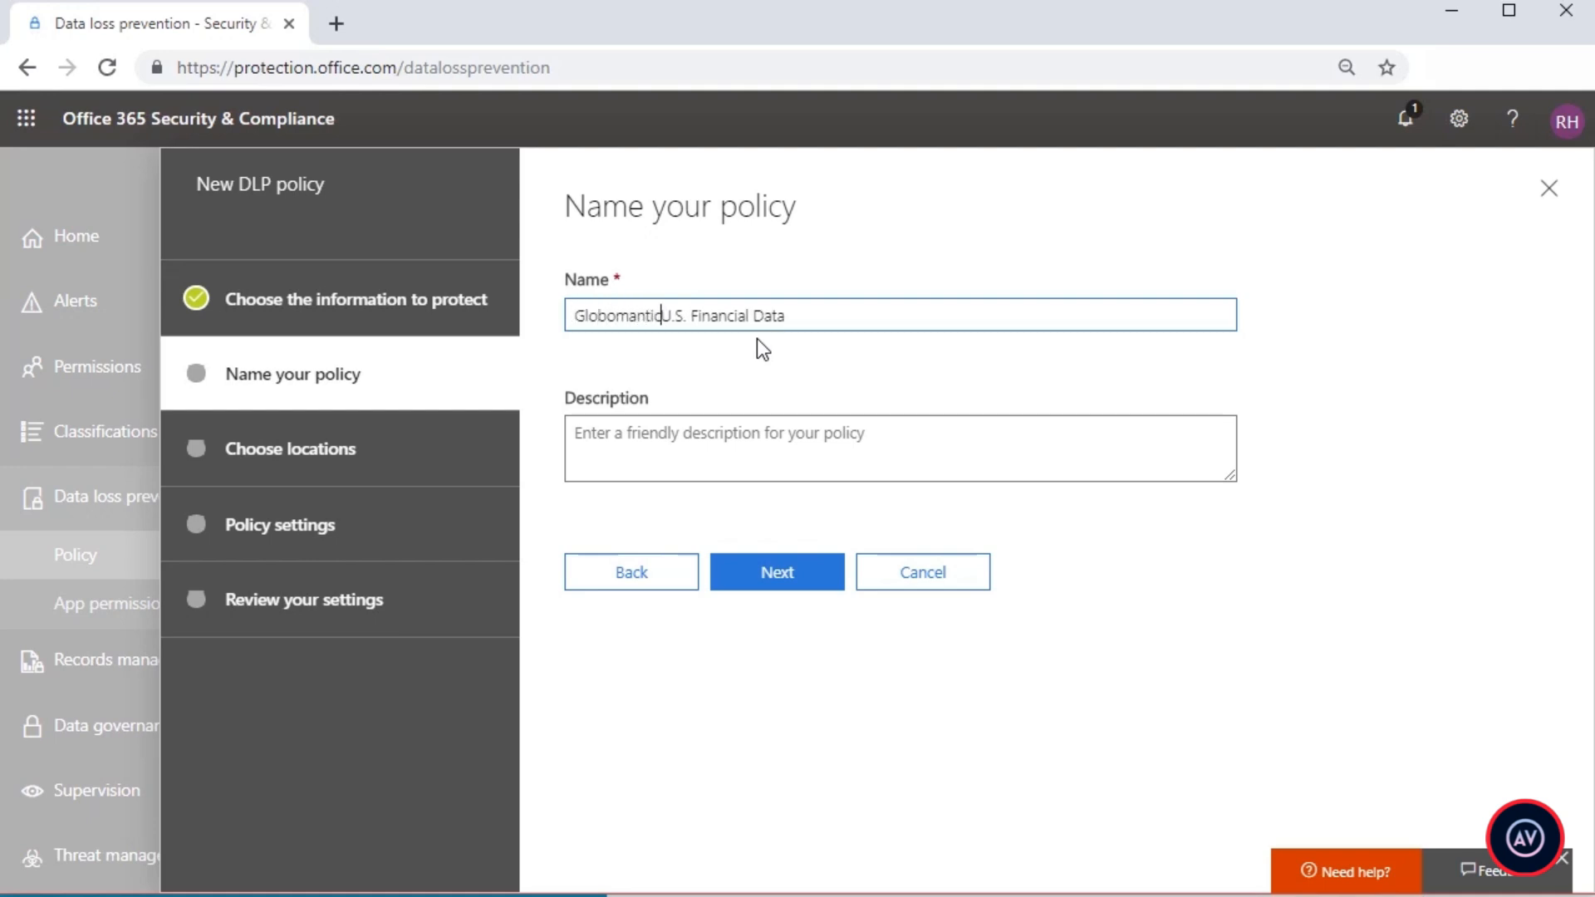
{"action": "key", "text": "Tab"}
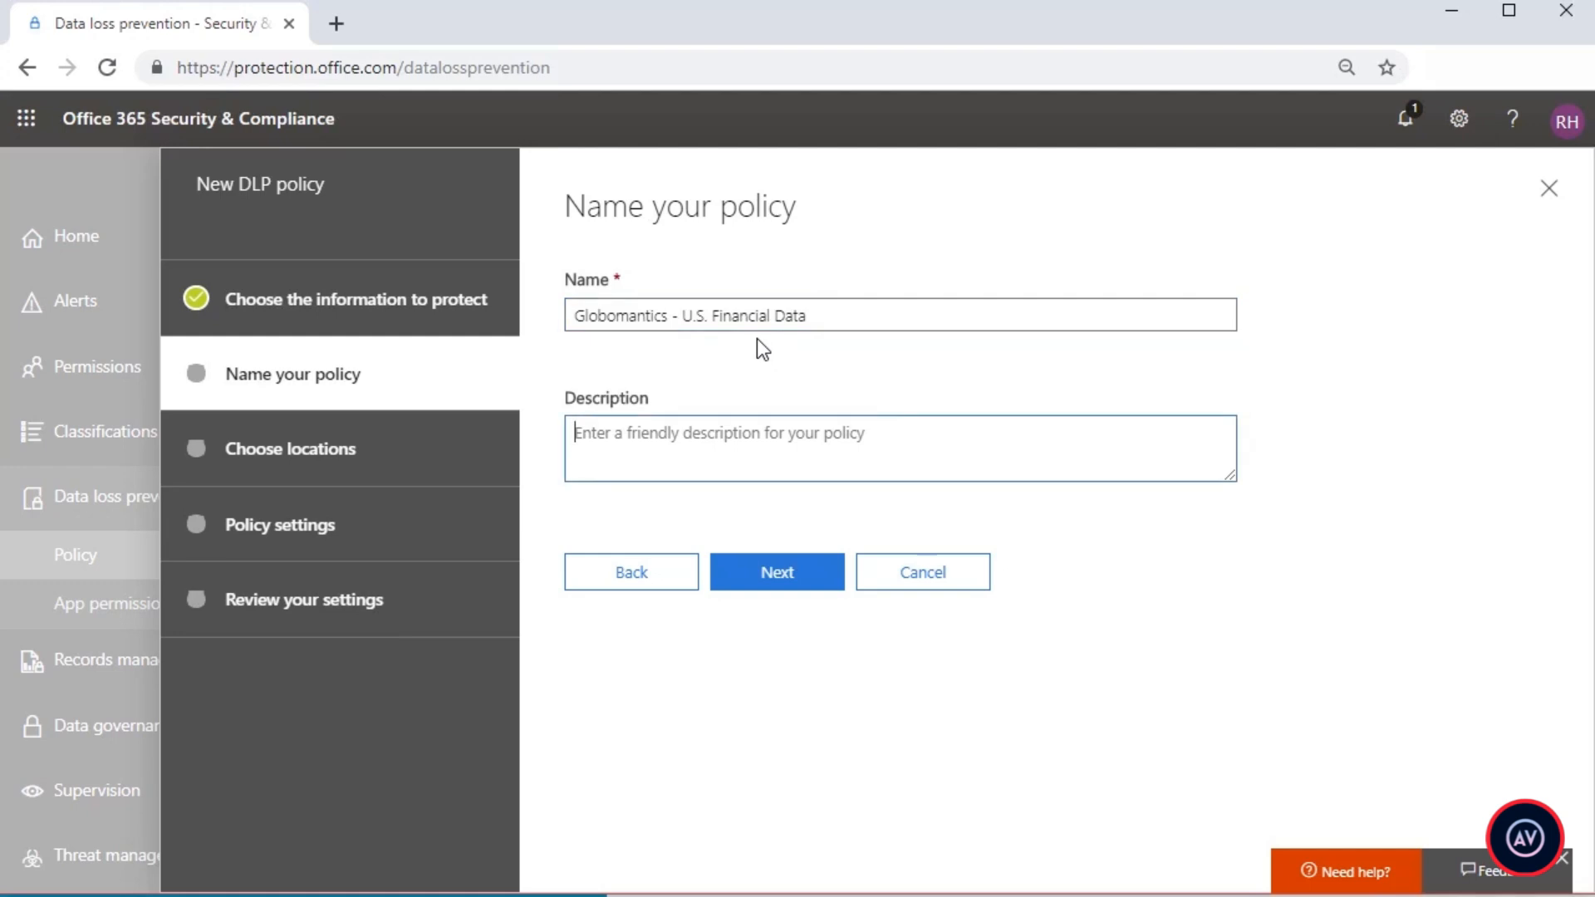
{"action": "type", "text": "Globomantics"}
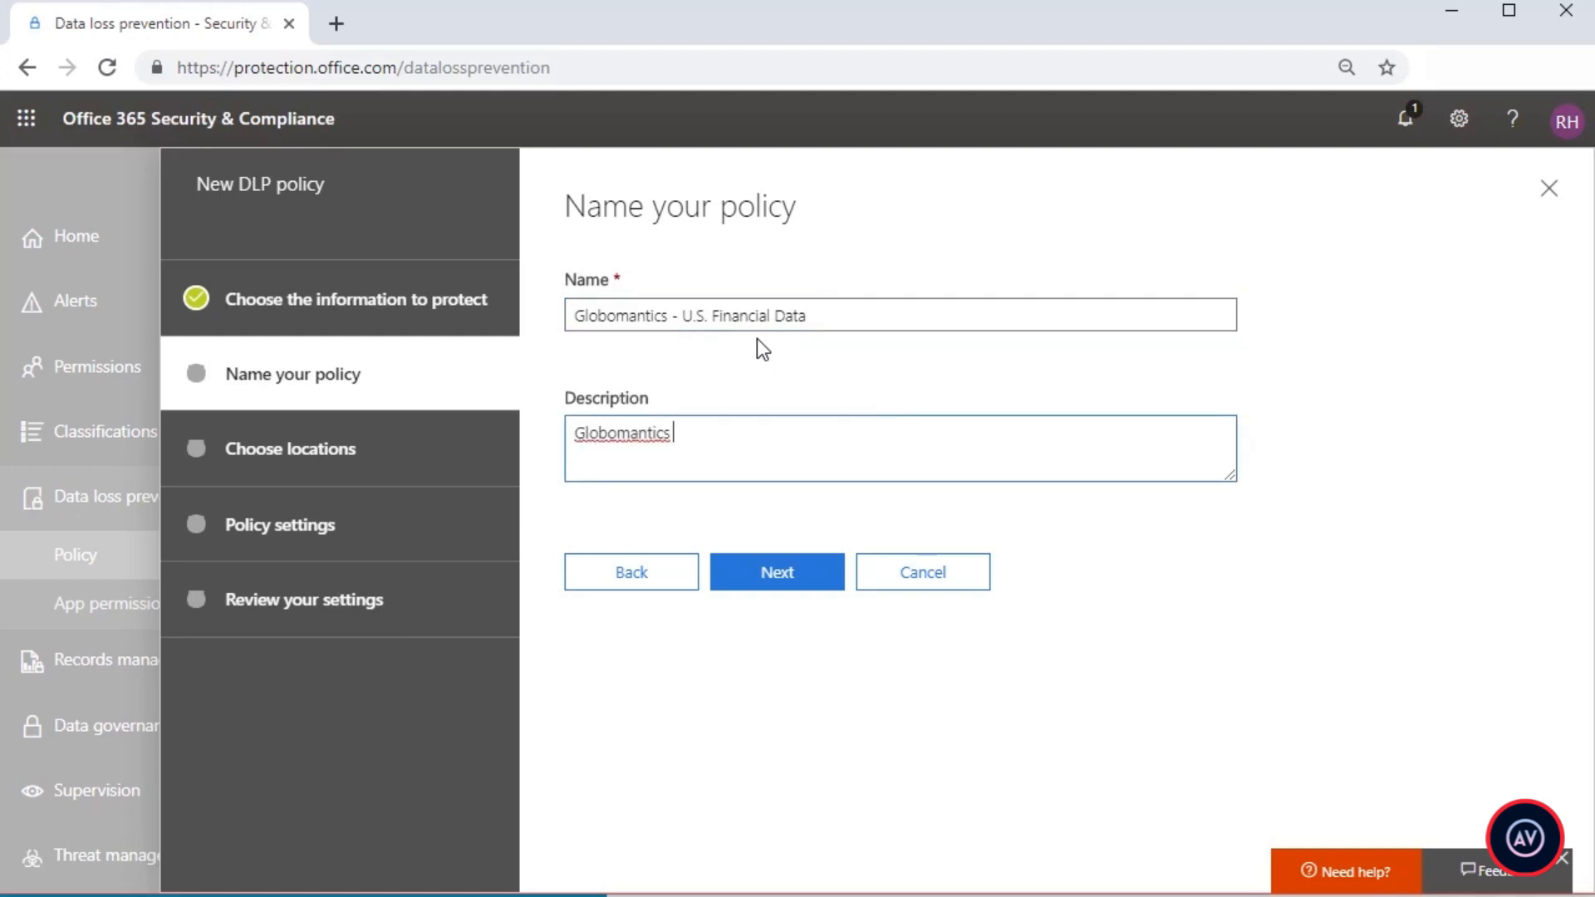
{"action": "type", "text": " DLP Policy"}
{"action": "left_click", "coordinate": [784, 586]}
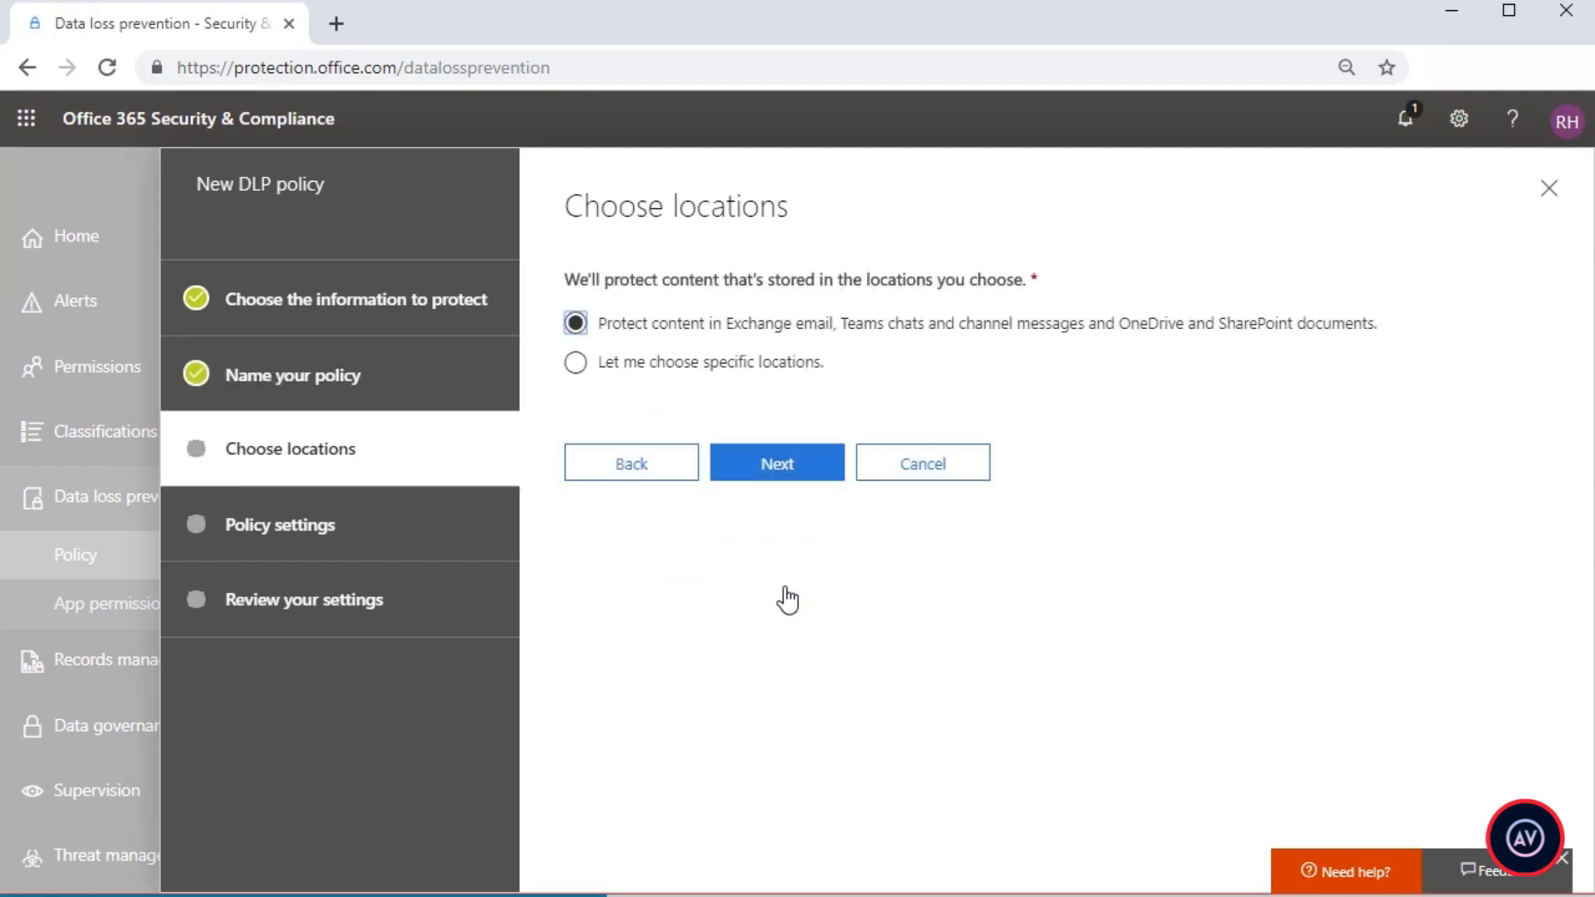
Step: Switch to choosing specific locations and examine the include and exclude options for each service
{"action": "left_click", "coordinate": [786, 475]}
{"action": "left_click", "coordinate": [756, 370]}
{"action": "left_click", "coordinate": [773, 467]}
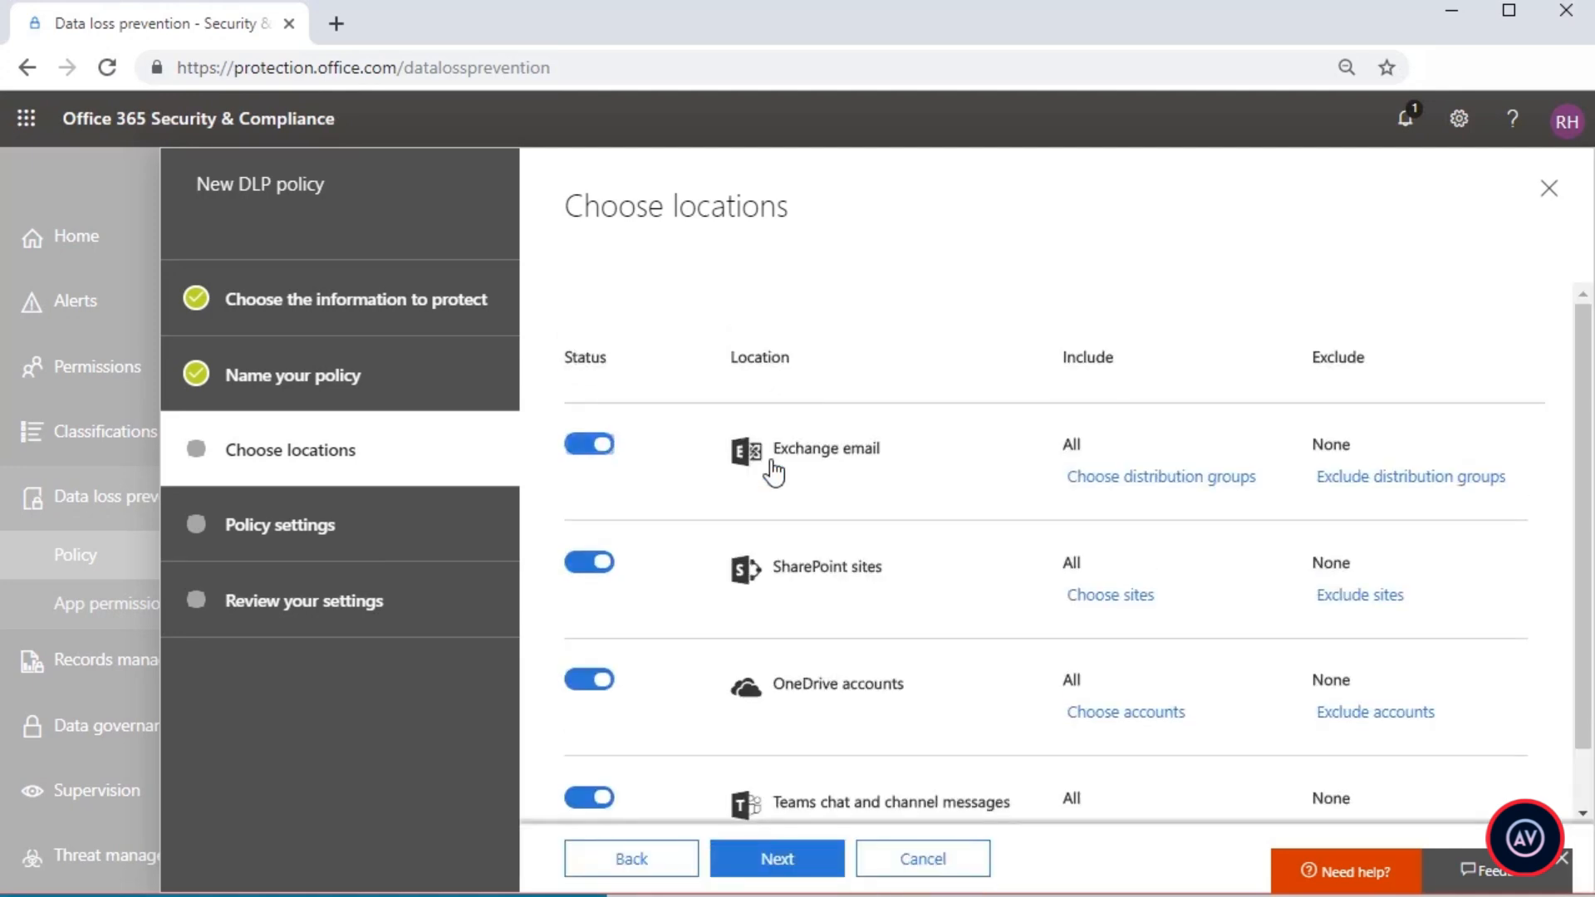
{"action": "scroll", "coordinate": [756, 535], "scroll_direction": "down", "scroll_amount": 1}
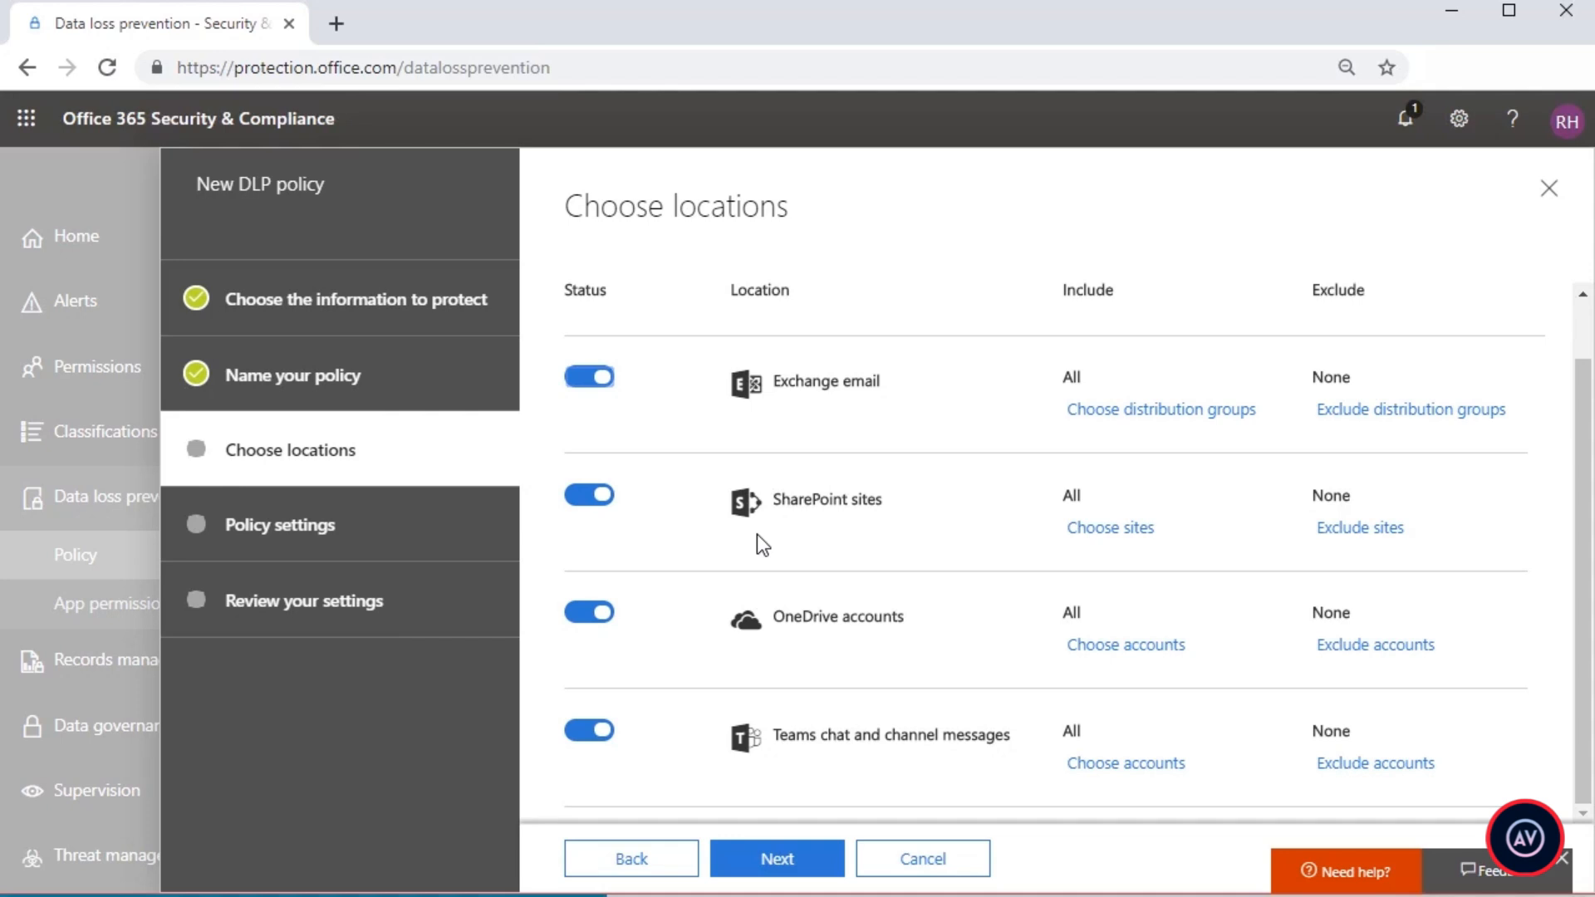
{"action": "scroll", "coordinate": [757, 539], "scroll_direction": "up", "scroll_amount": 1}
Step: Return to the location choice and protect content in Exchange email, Teams chats and channel messages, and OneDrive and SharePoint documents
{"action": "left_click", "coordinate": [654, 858]}
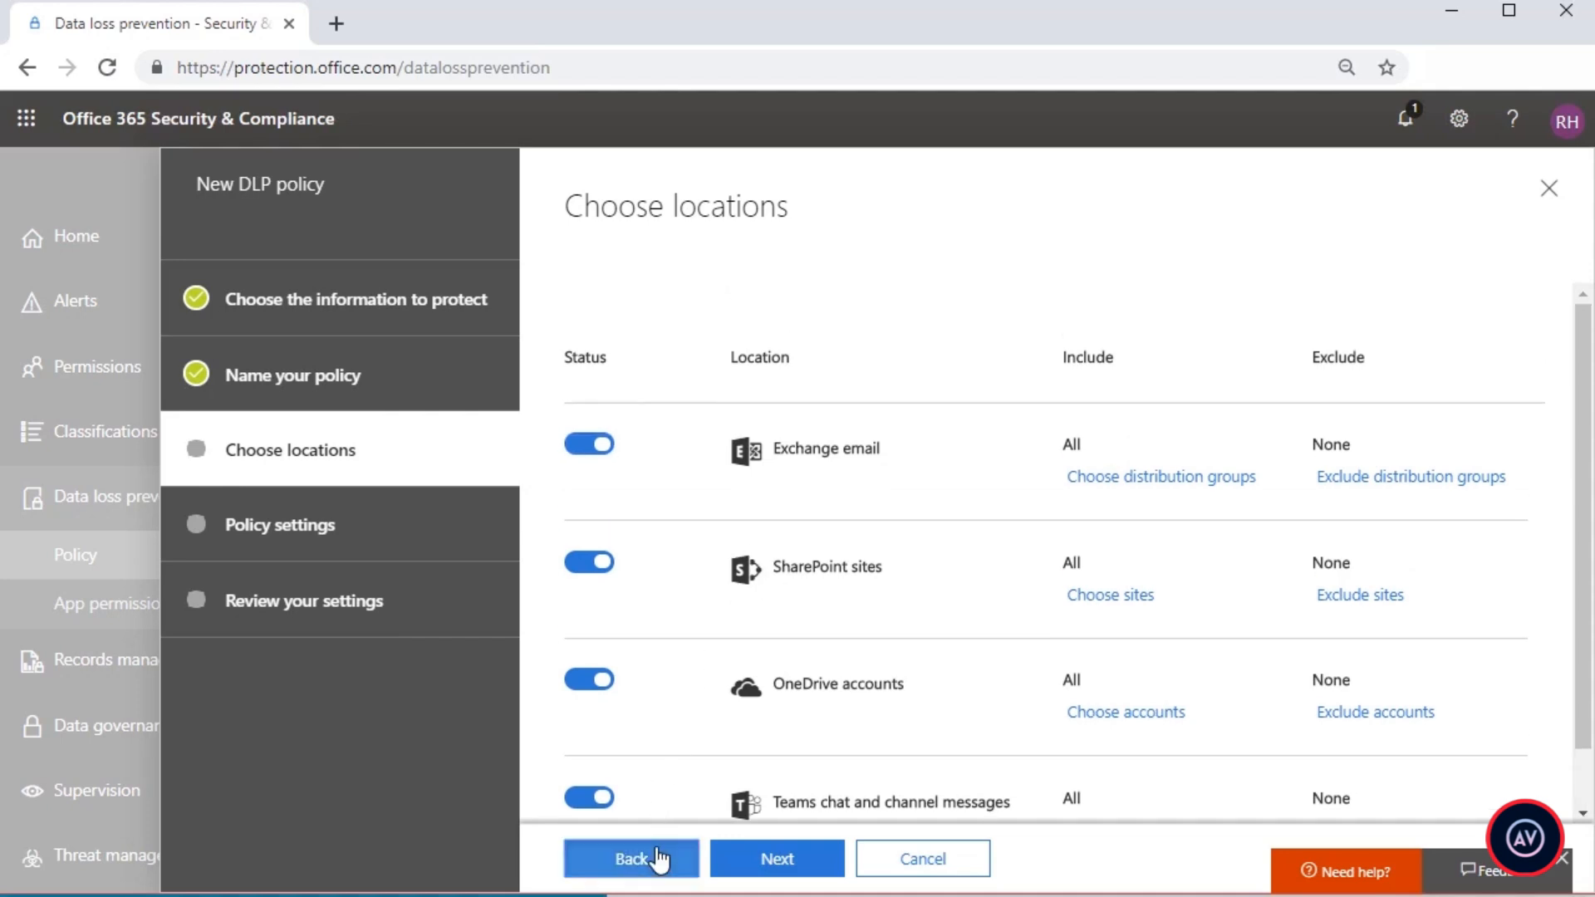
{"action": "left_click", "coordinate": [578, 324]}
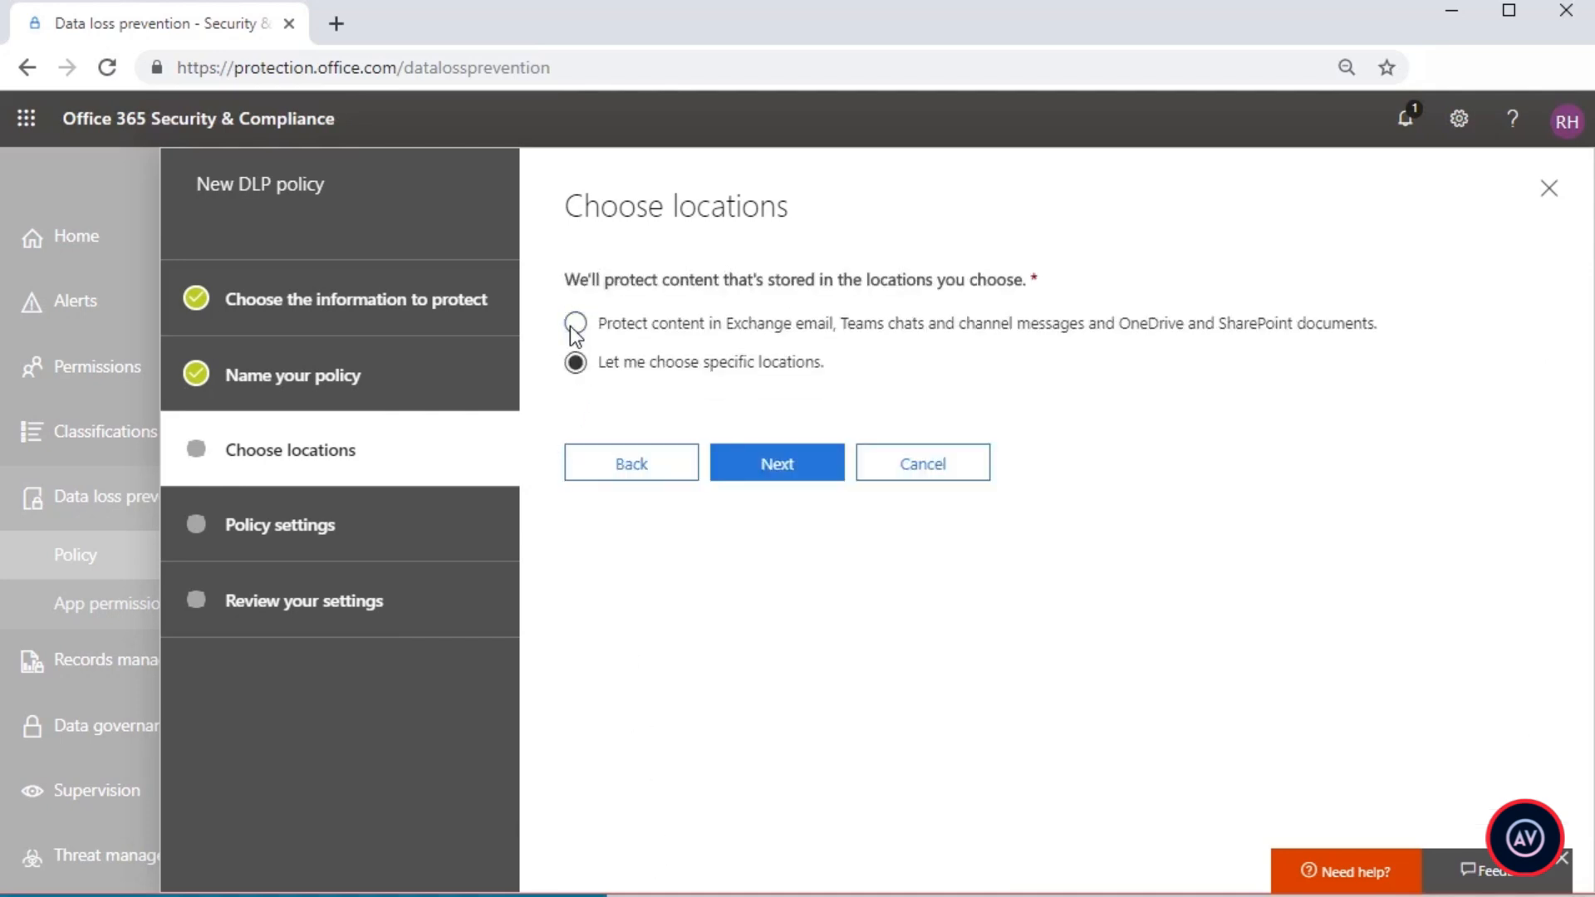
{"action": "left_click", "coordinate": [745, 467]}
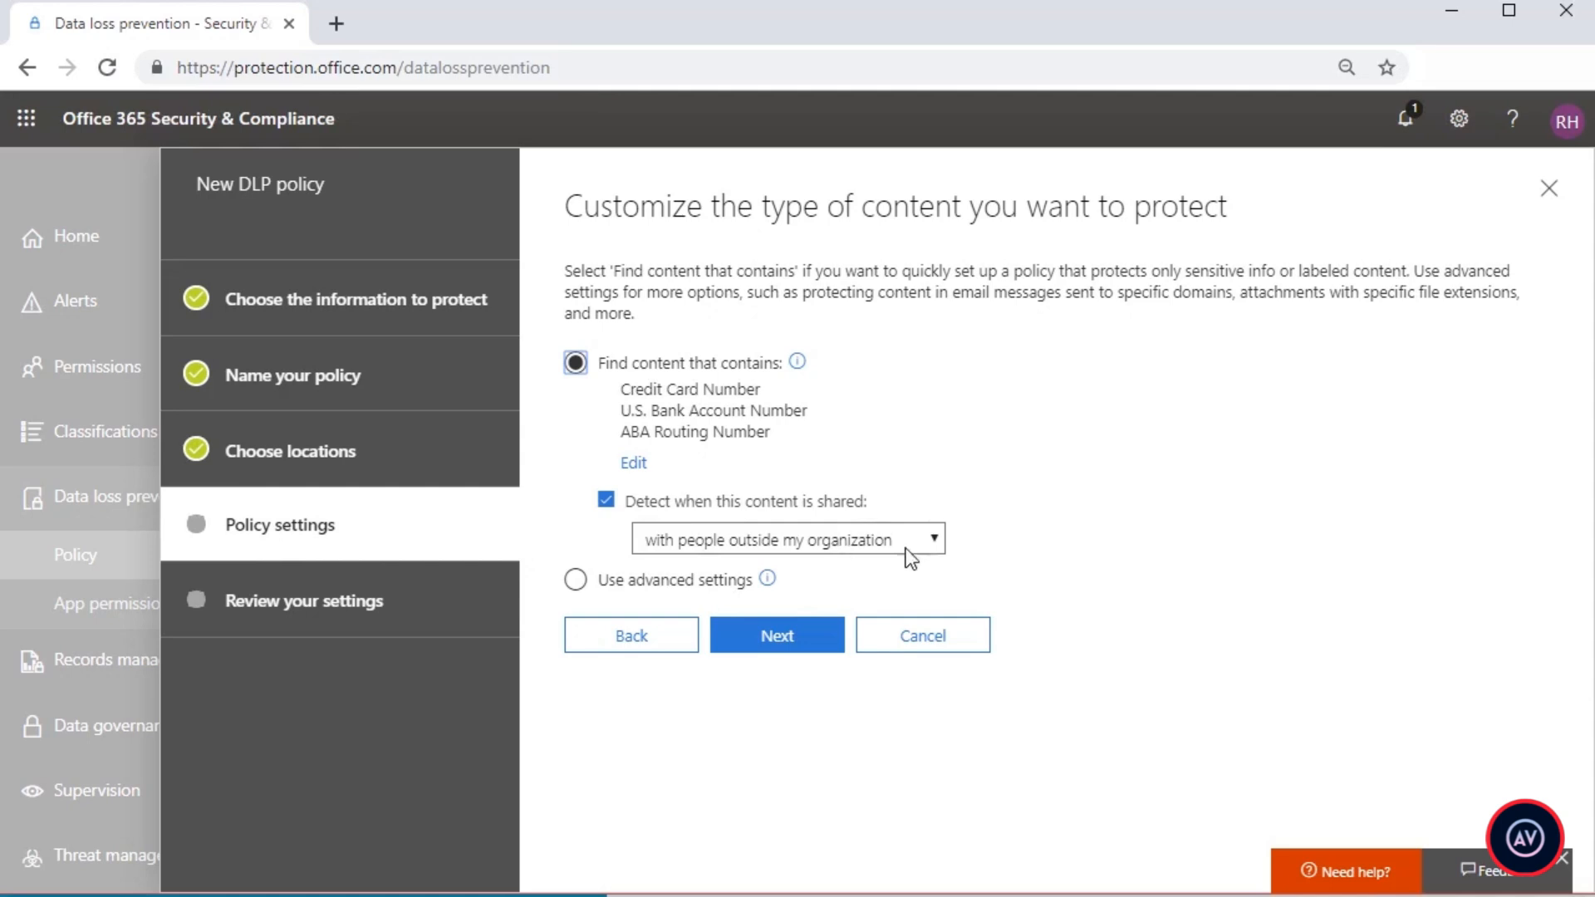
Step: Have the policy detect when the sensitive content is shared with people outside the organization
{"action": "left_click", "coordinate": [934, 540]}
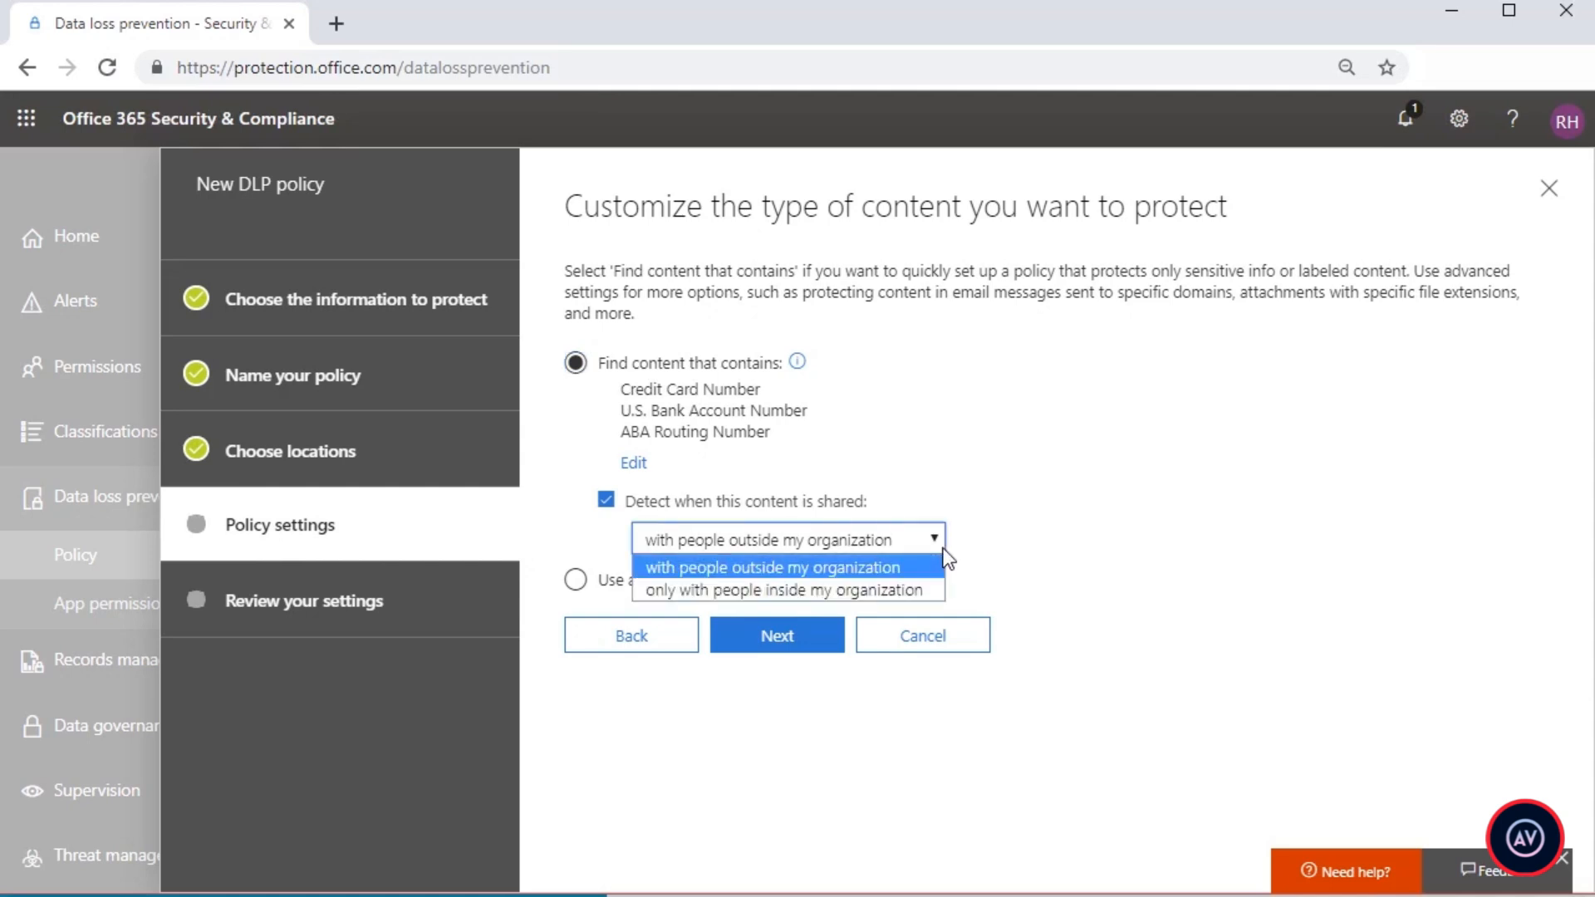
{"action": "left_click", "coordinate": [944, 550]}
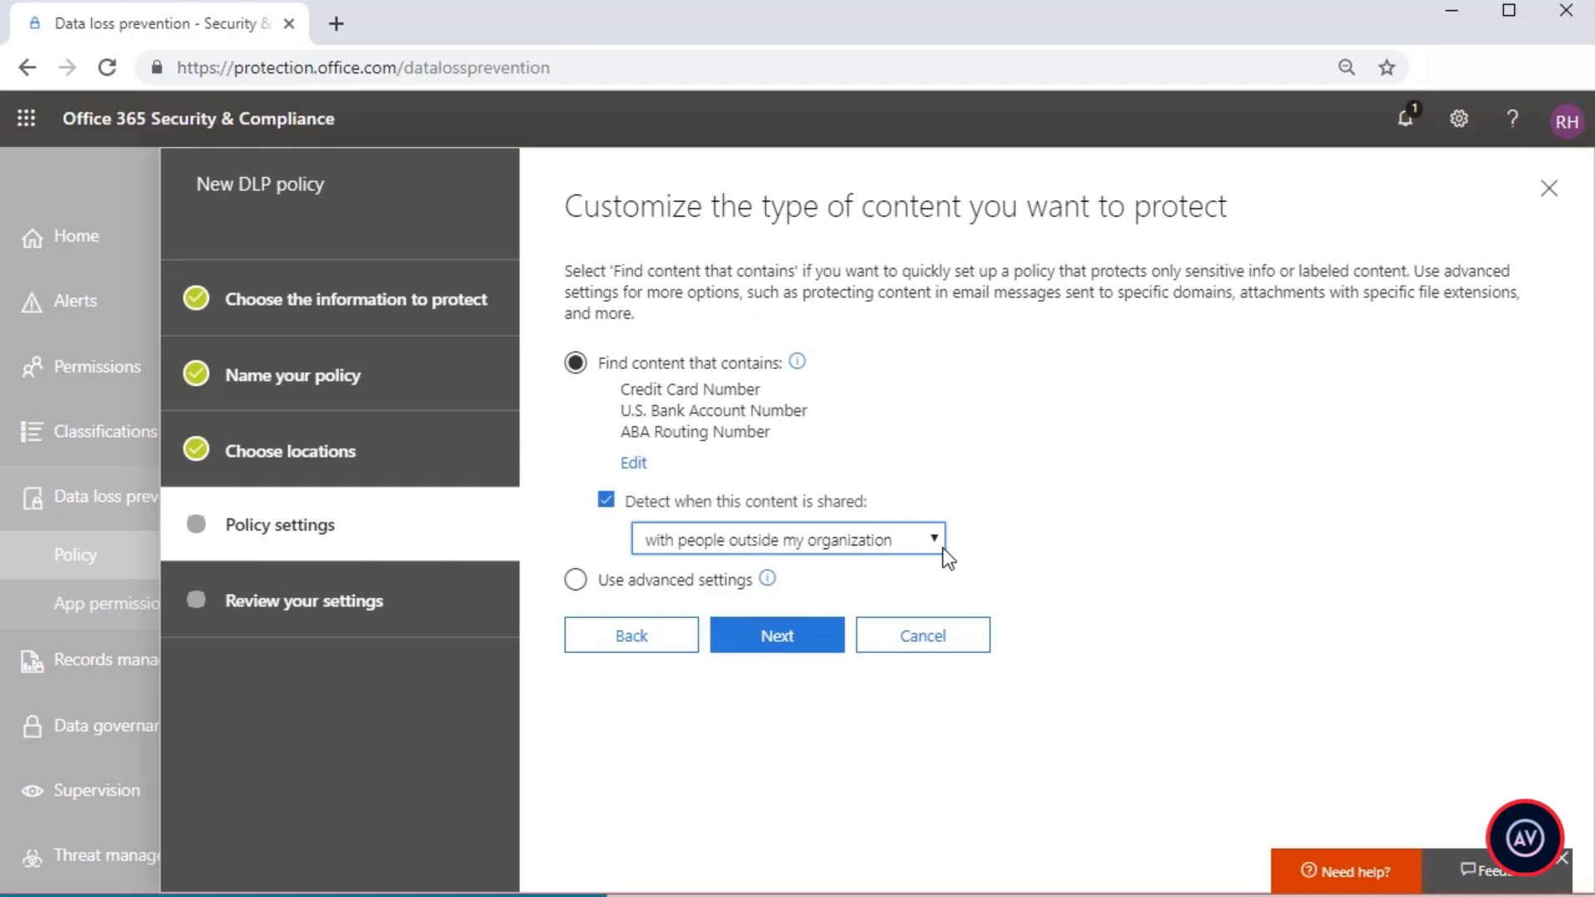
{"action": "left_click", "coordinate": [794, 646]}
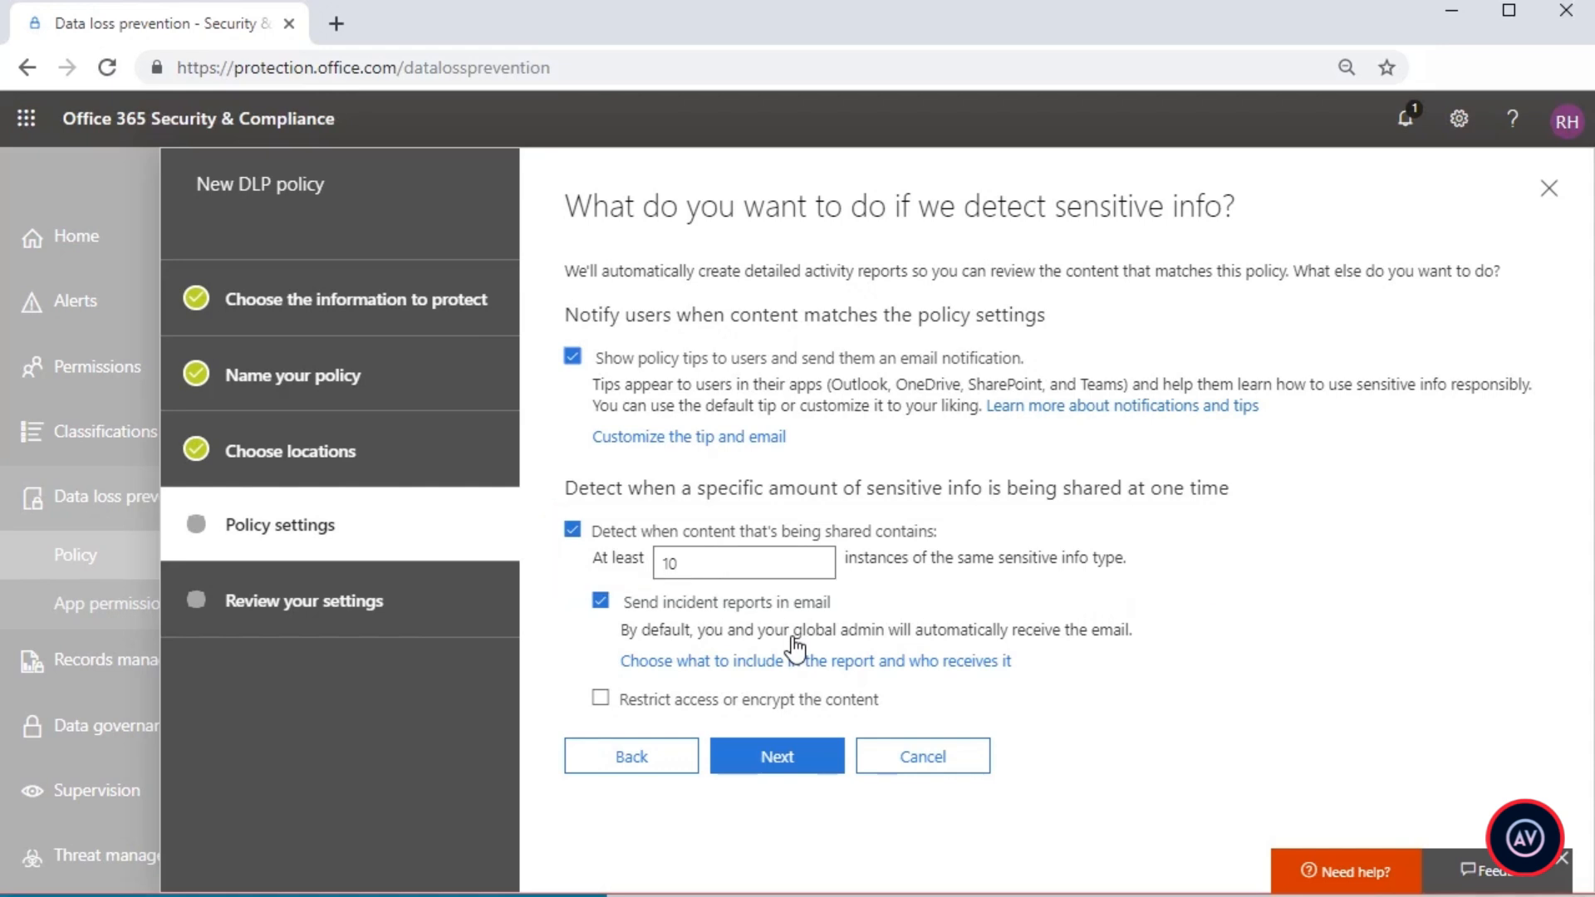
Step: Restrict access to detected content by blocking sharing, and block Everyone from accessing the SharePoint, OneDrive and Teams content
{"action": "left_click", "coordinate": [601, 699]}
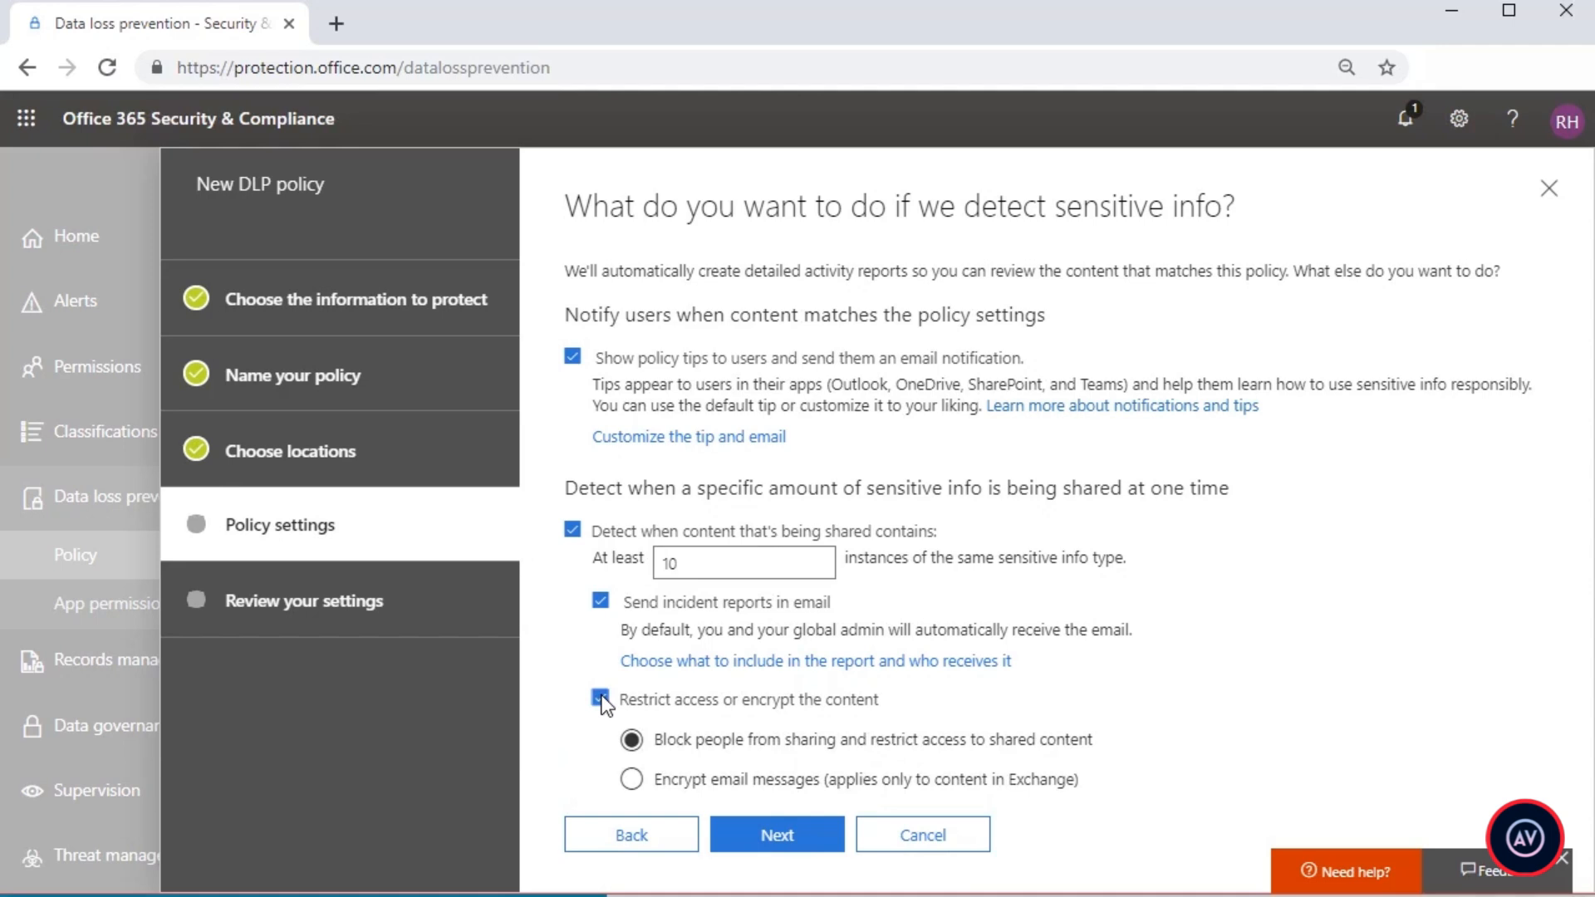
{"action": "left_click", "coordinate": [794, 849]}
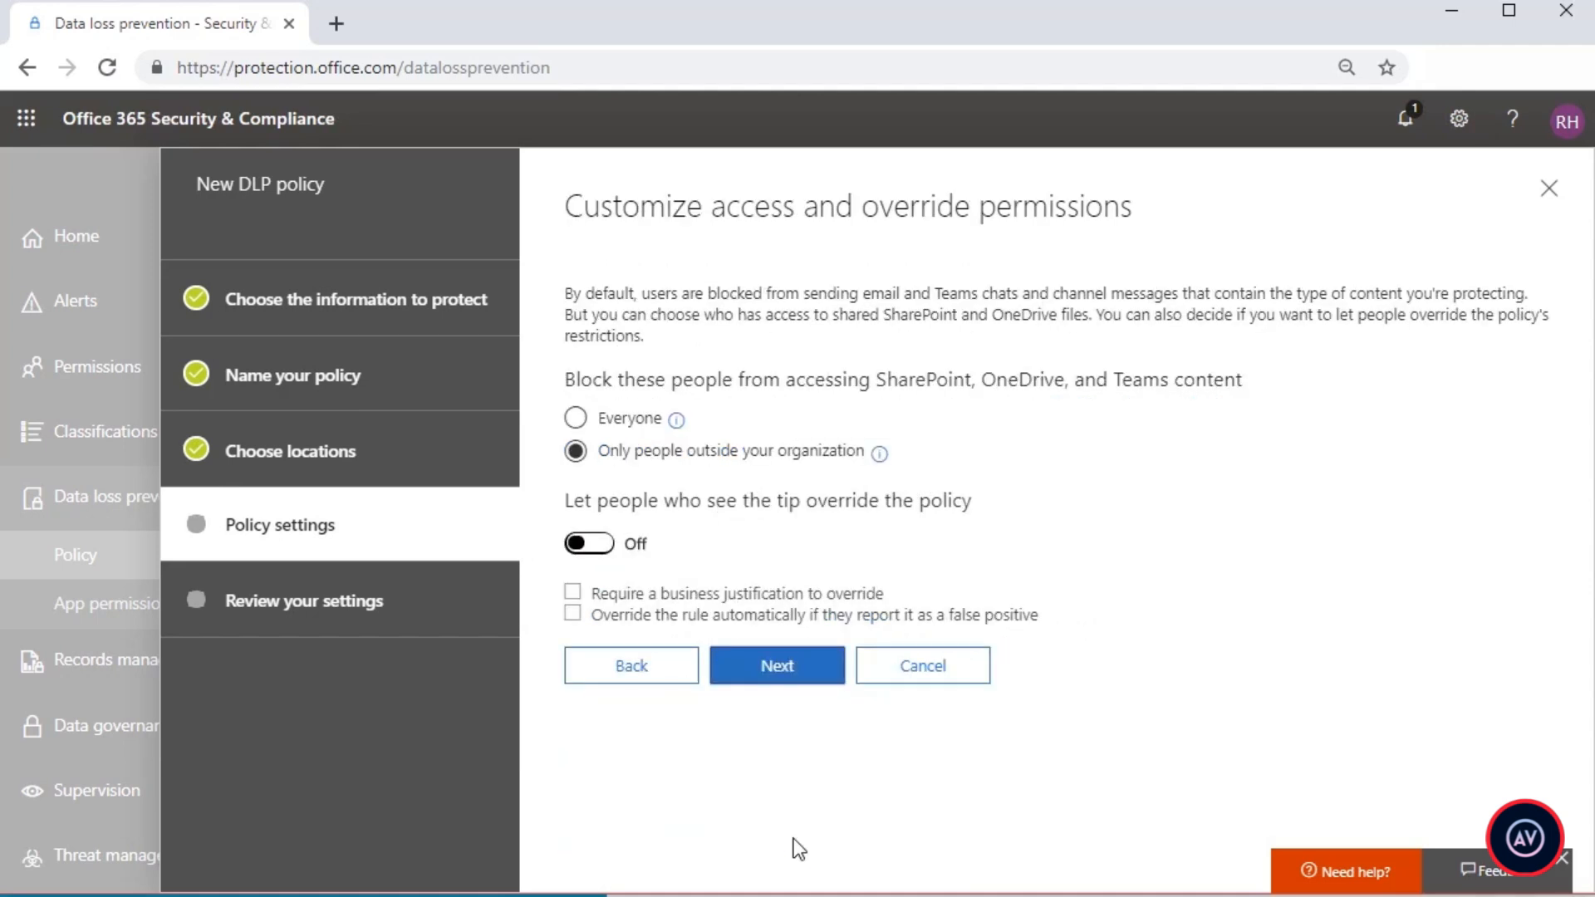
{"action": "left_click", "coordinate": [576, 421]}
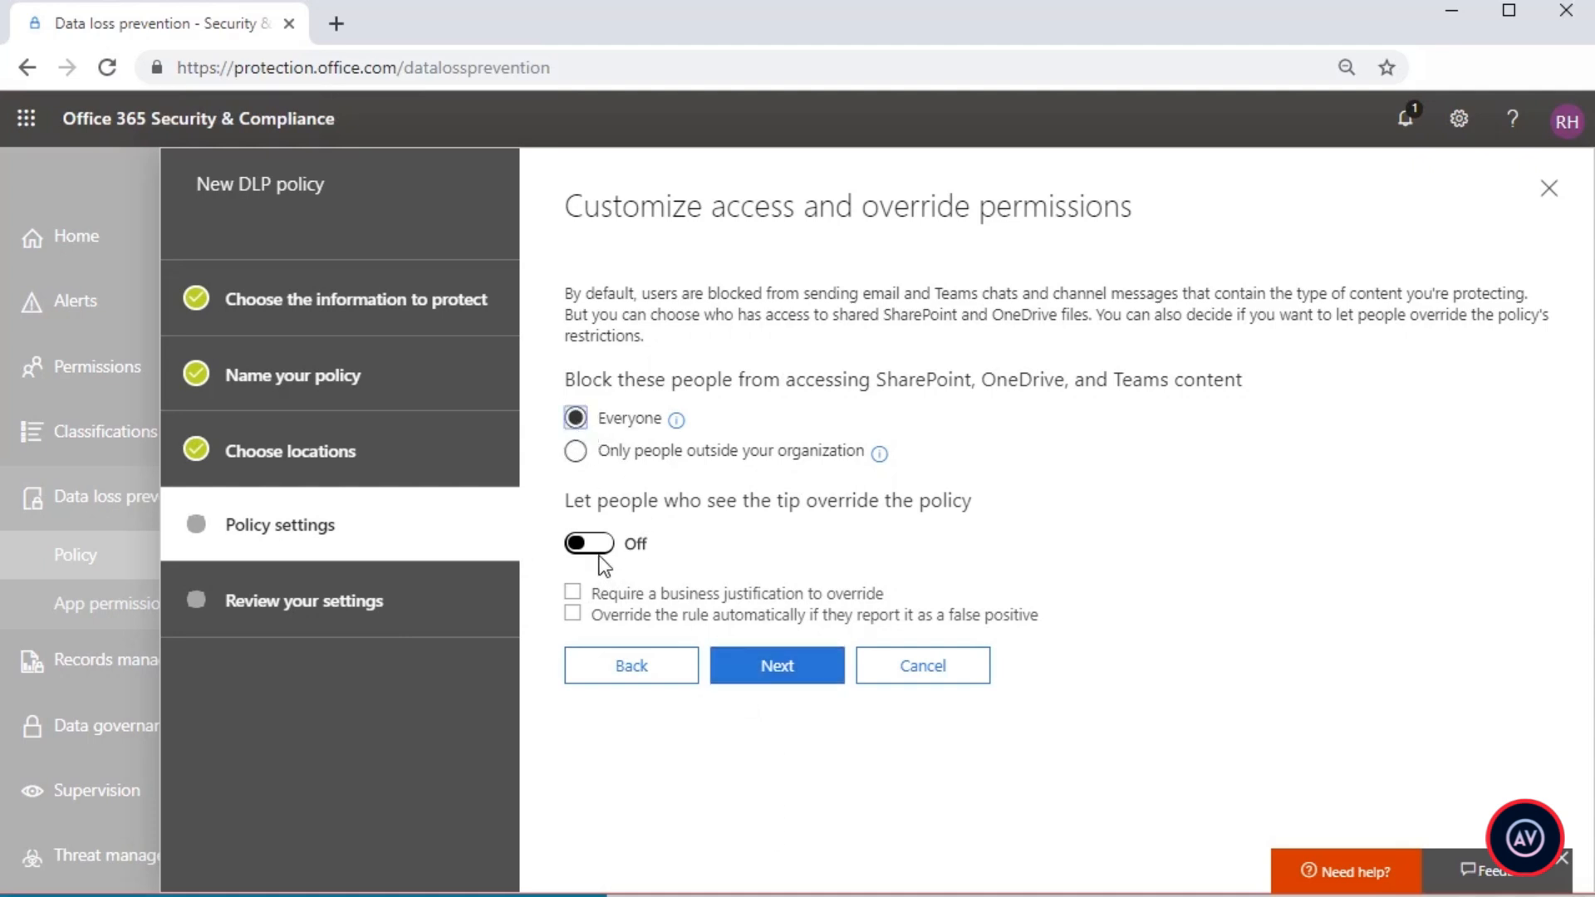
{"action": "left_click", "coordinate": [804, 677]}
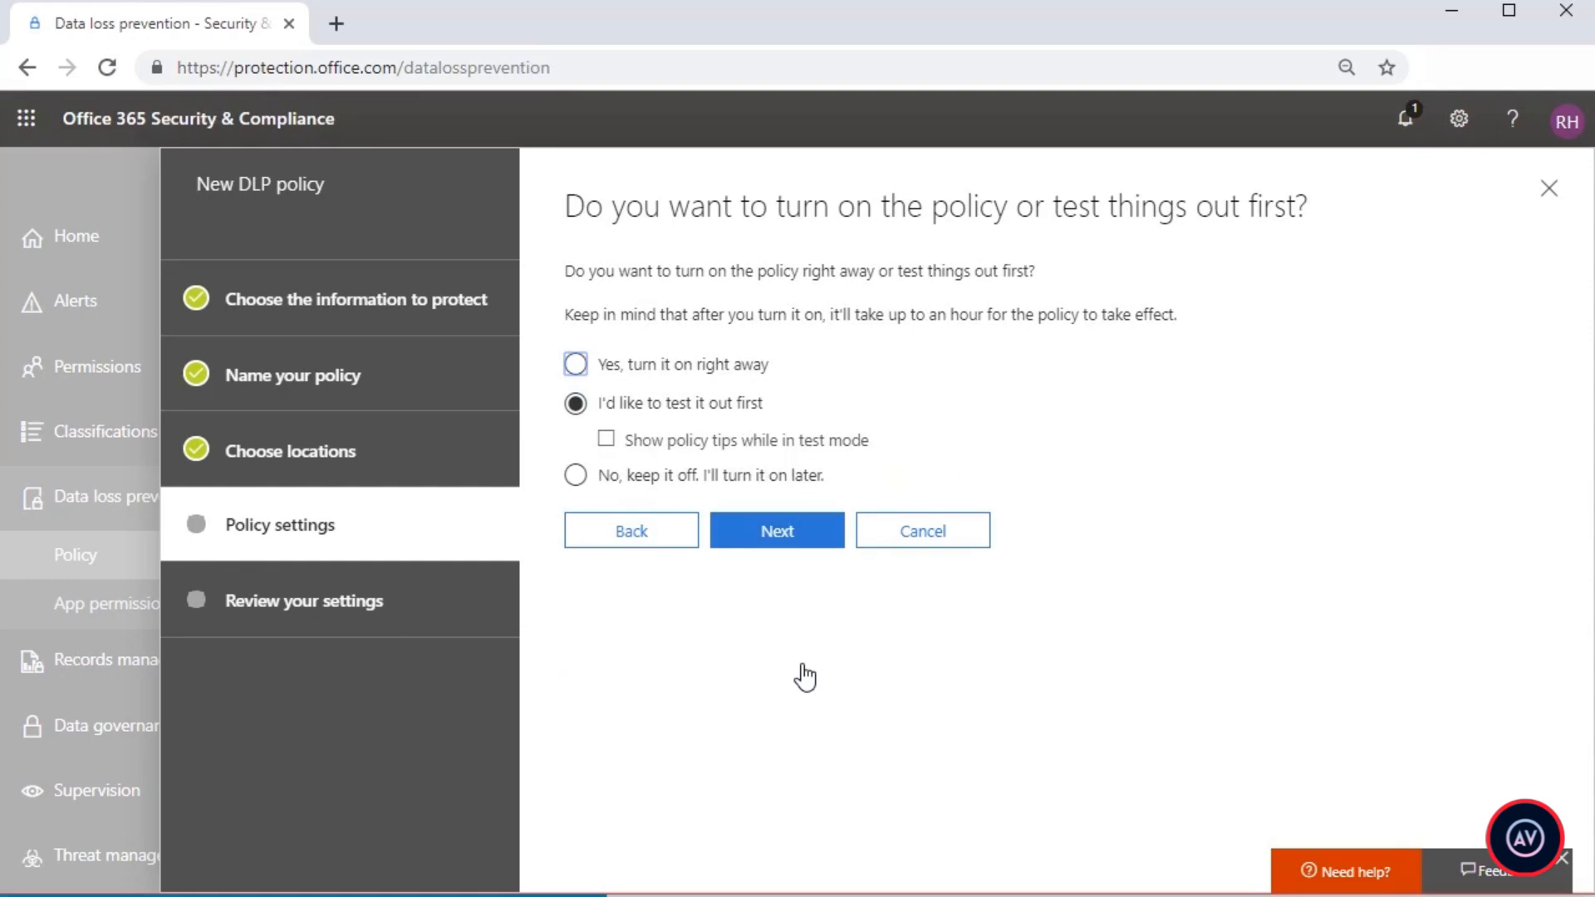
Step: Set the policy to be tested out first with policy tips shown in test mode, and create it
{"action": "left_click", "coordinate": [725, 448]}
{"action": "left_click", "coordinate": [740, 535]}
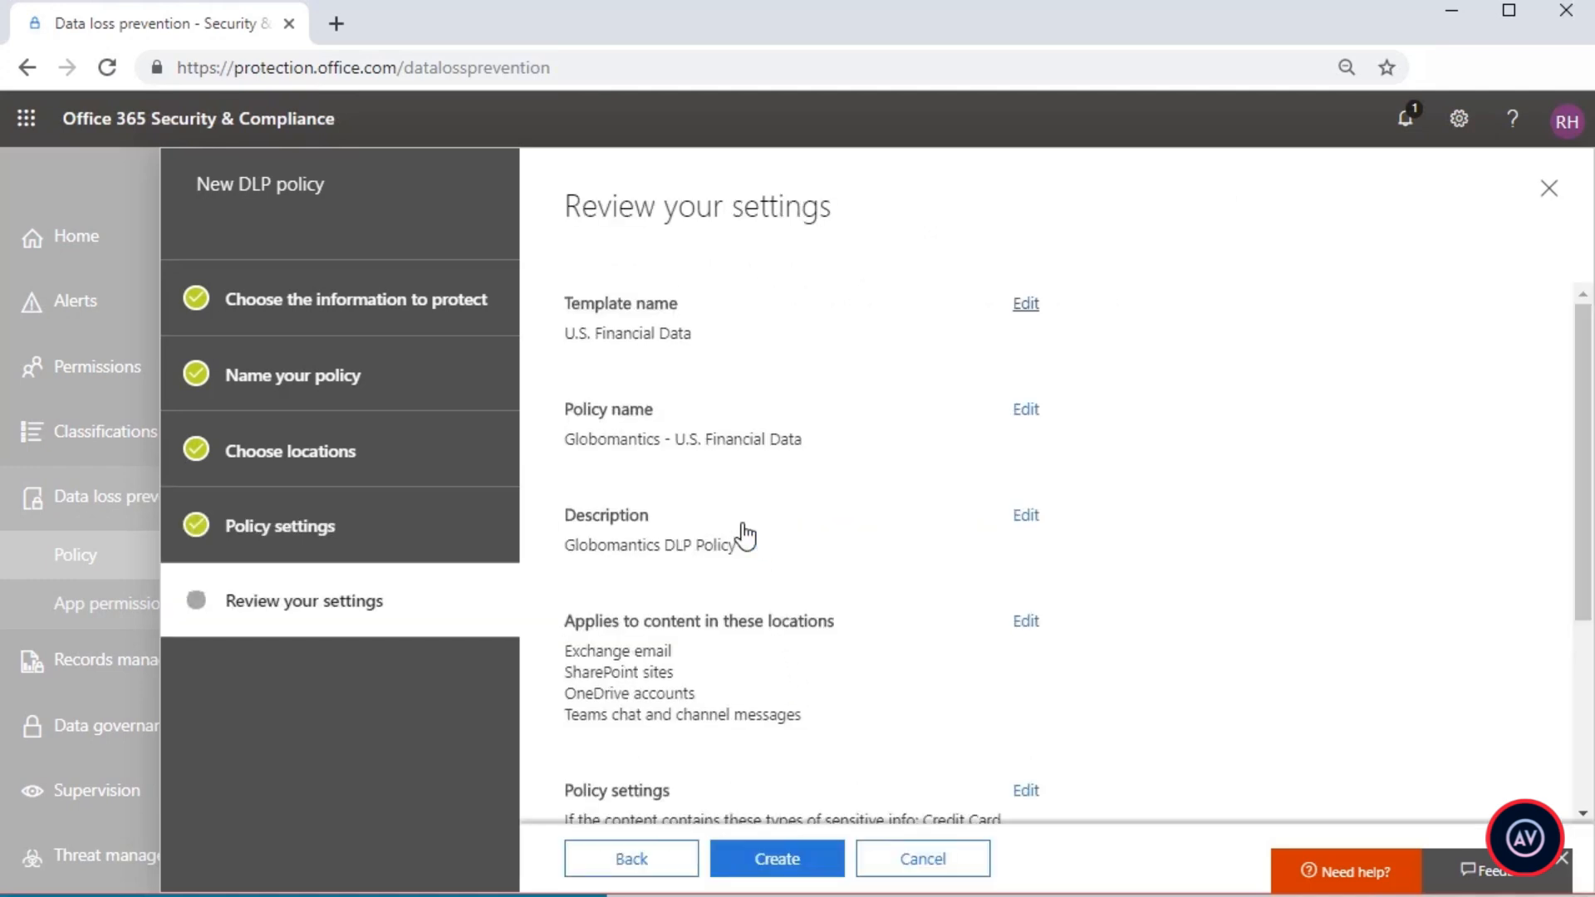
{"action": "scroll", "coordinate": [856, 613], "scroll_direction": "down", "scroll_amount": 3}
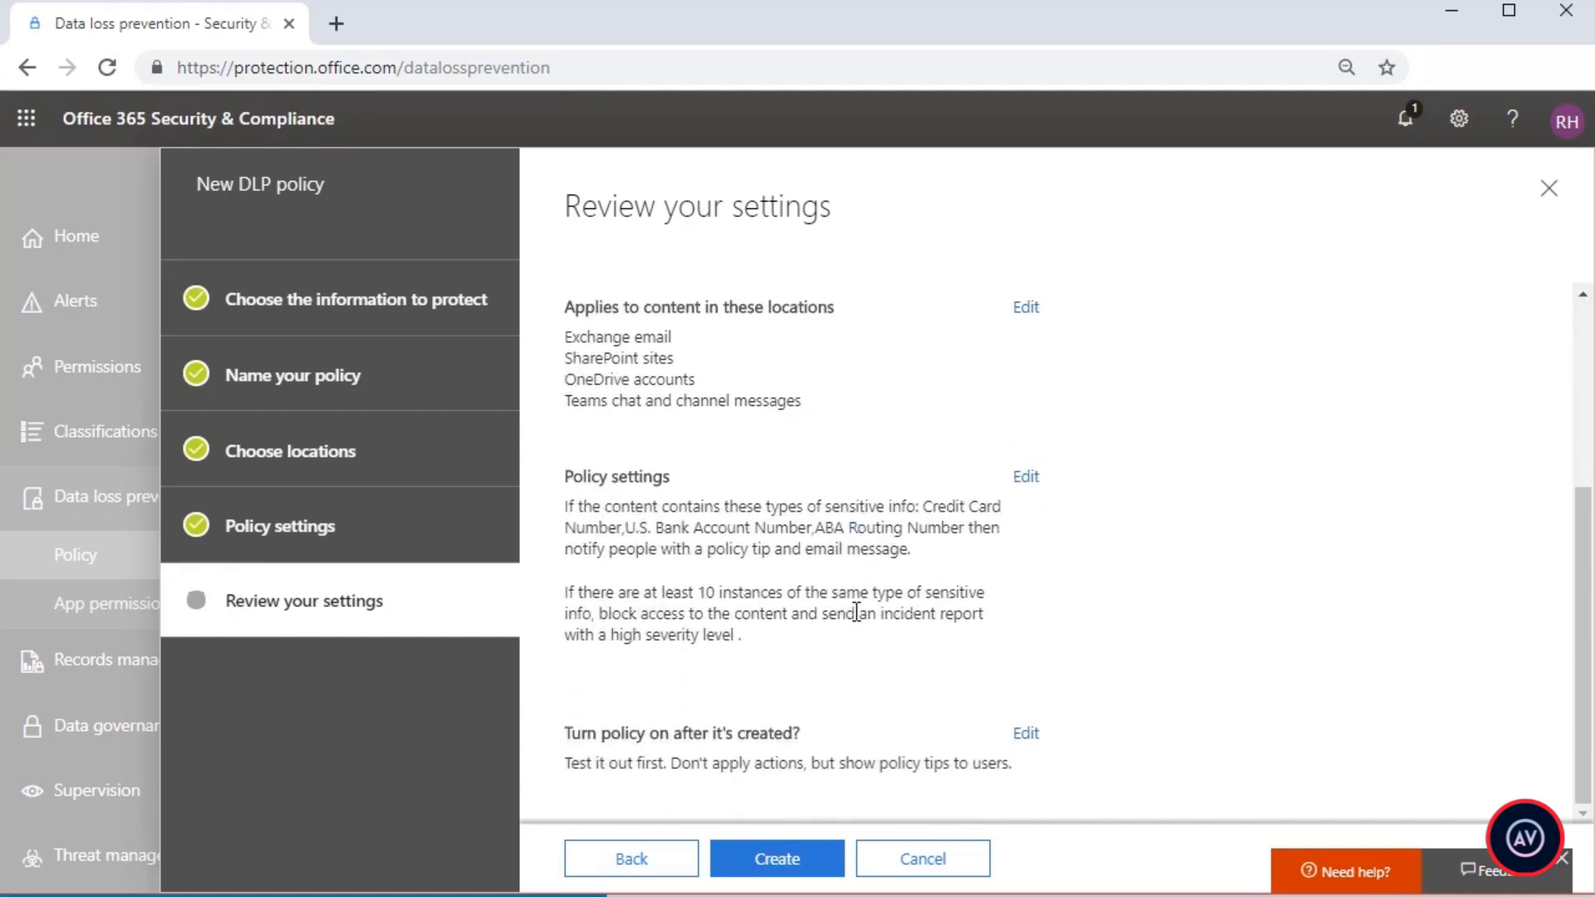
{"action": "left_click", "coordinate": [826, 864]}
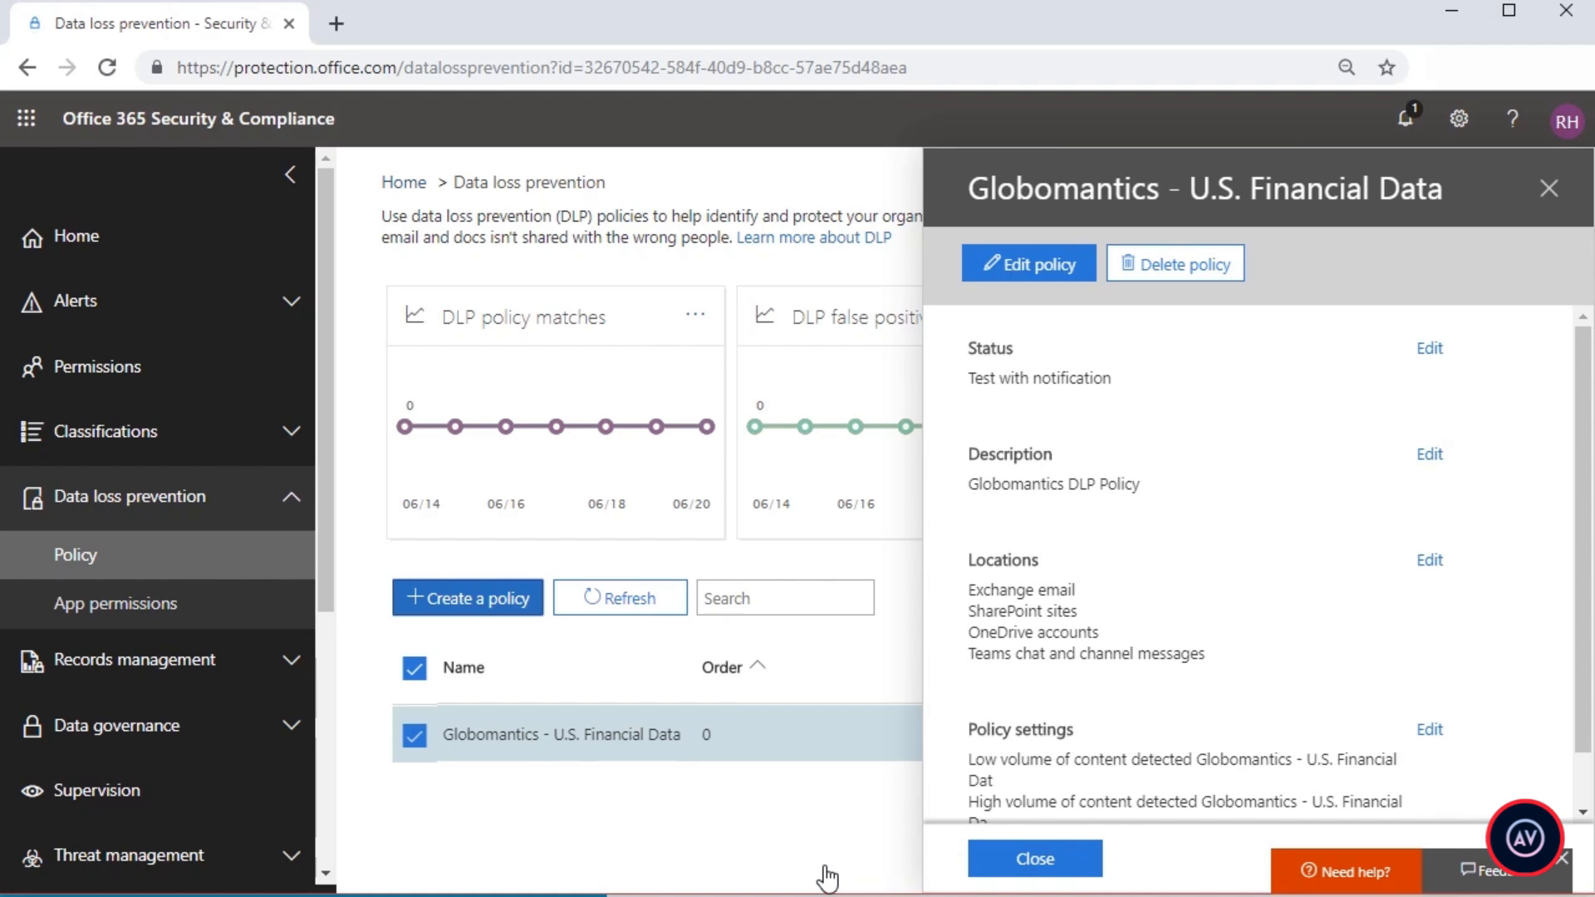
{"action": "left_click", "coordinate": [1035, 859]}
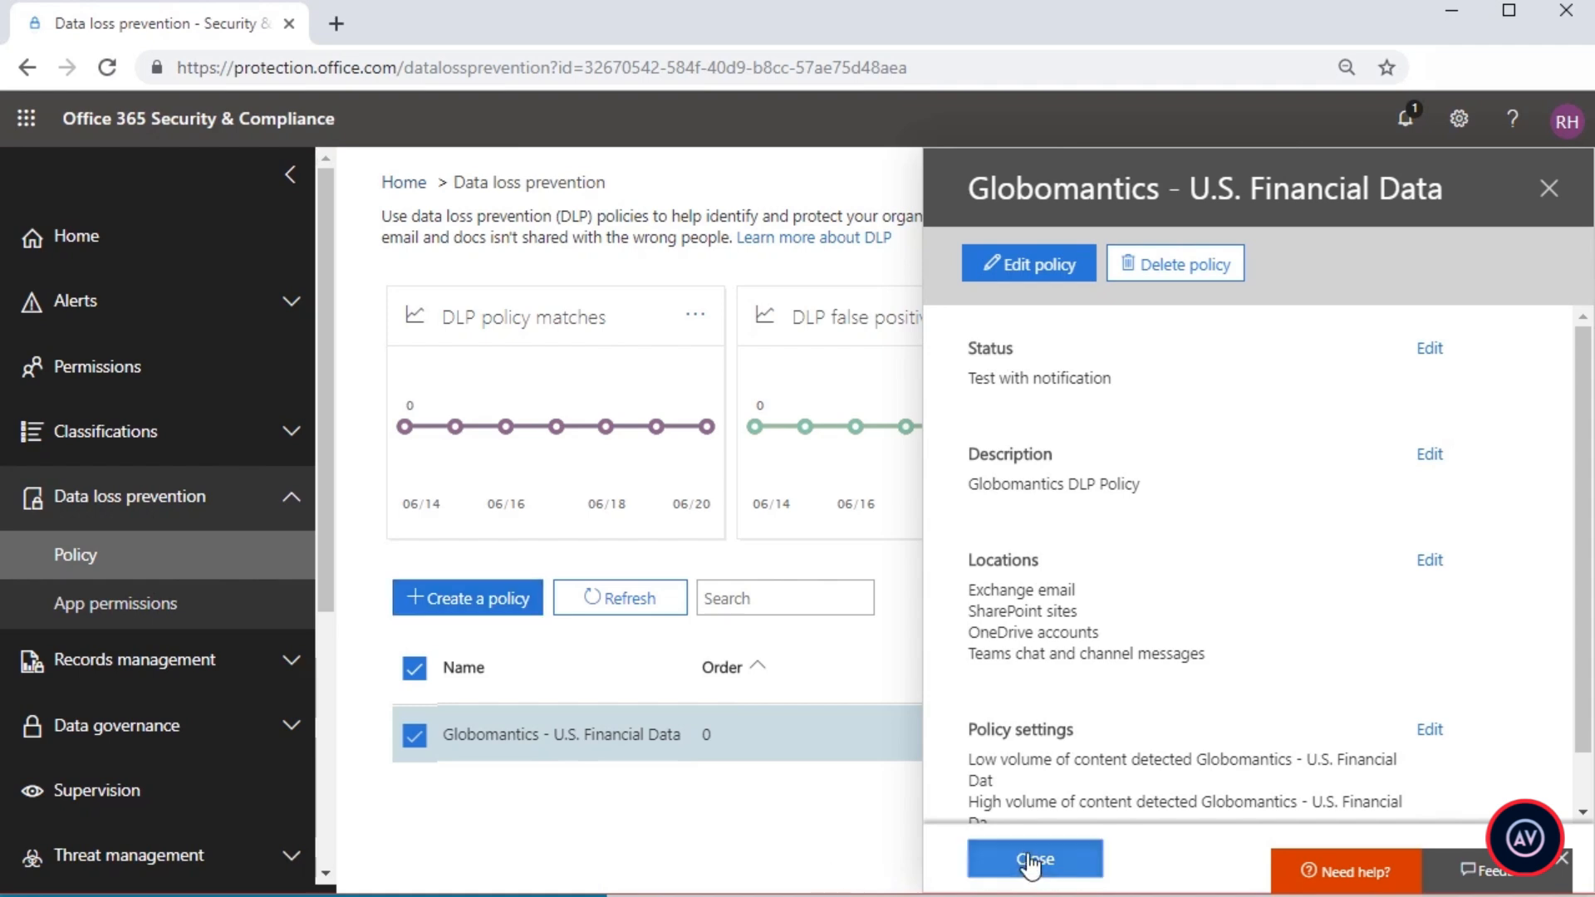